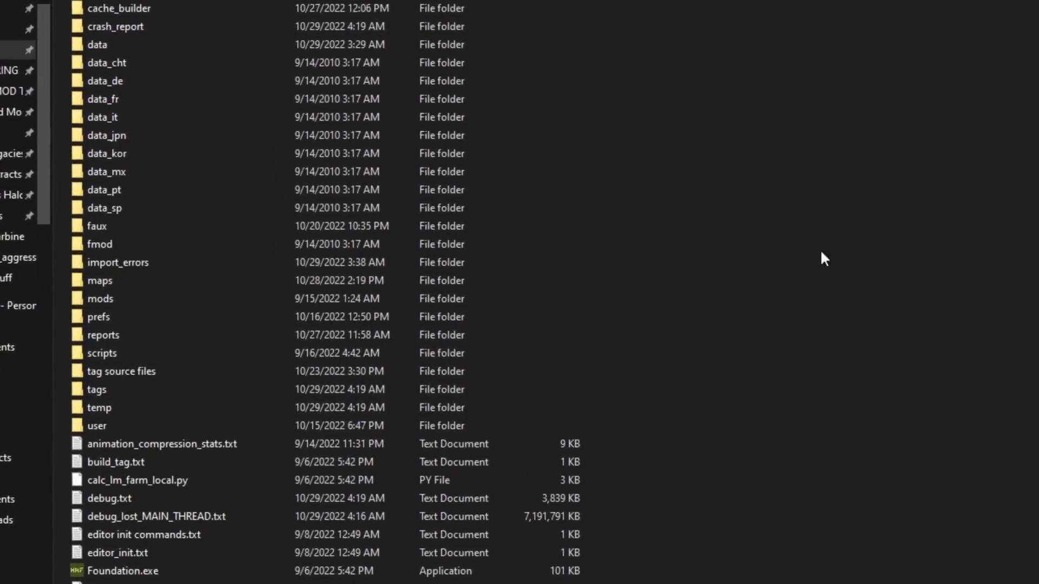
Open HREK.7z in WinRAR, browse to fmod\pc and select sfx.fsb and sfx.fsb.info.
scroll(325, 300, "down", 5)
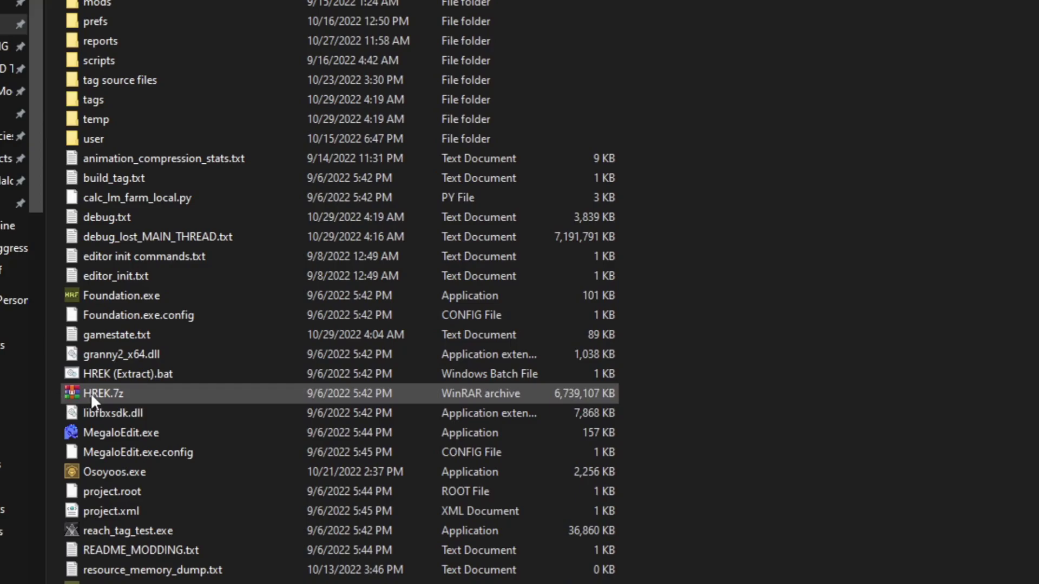
left_click(93, 393)
double_click(93, 392)
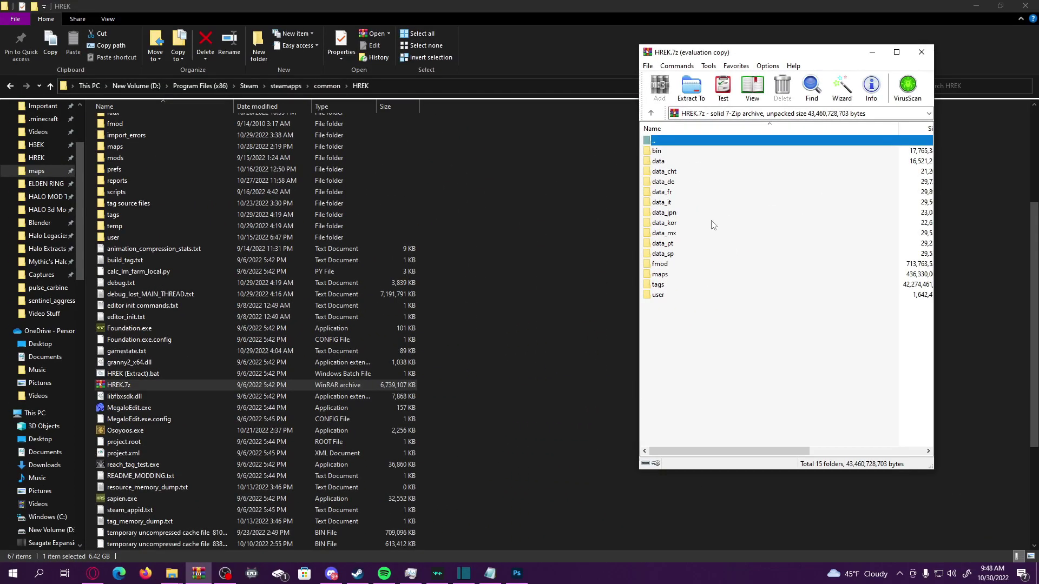
double_click(660, 265)
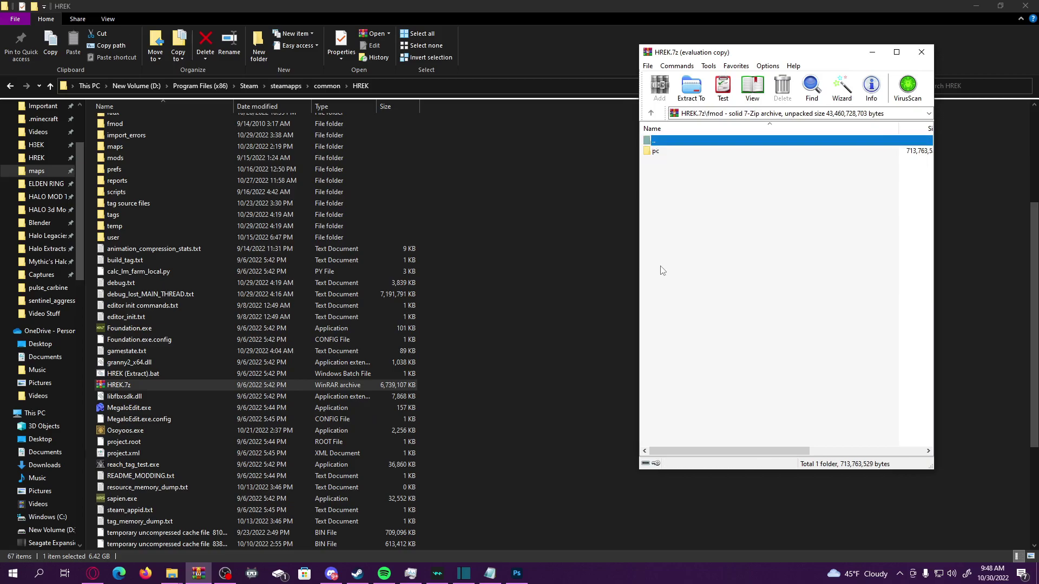
double_click(658, 152)
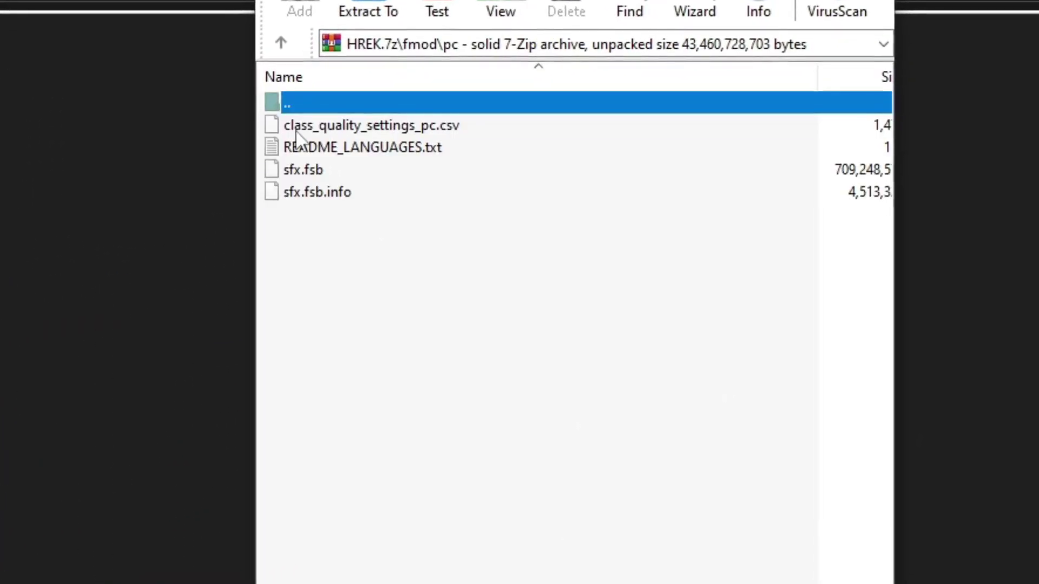
left_click_drag(350, 235, 328, 212)
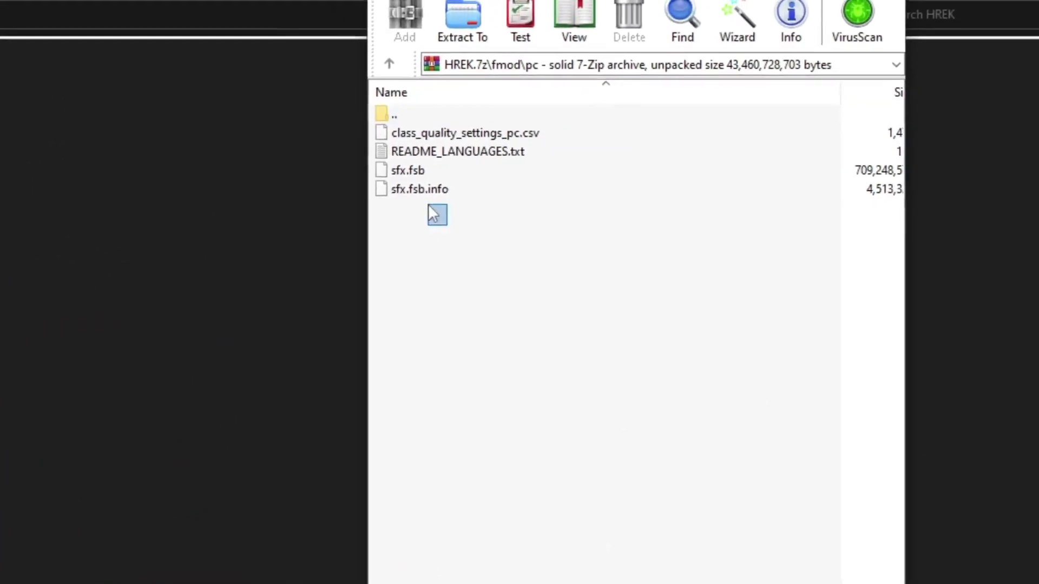
left_click_drag(427, 204, 412, 174)
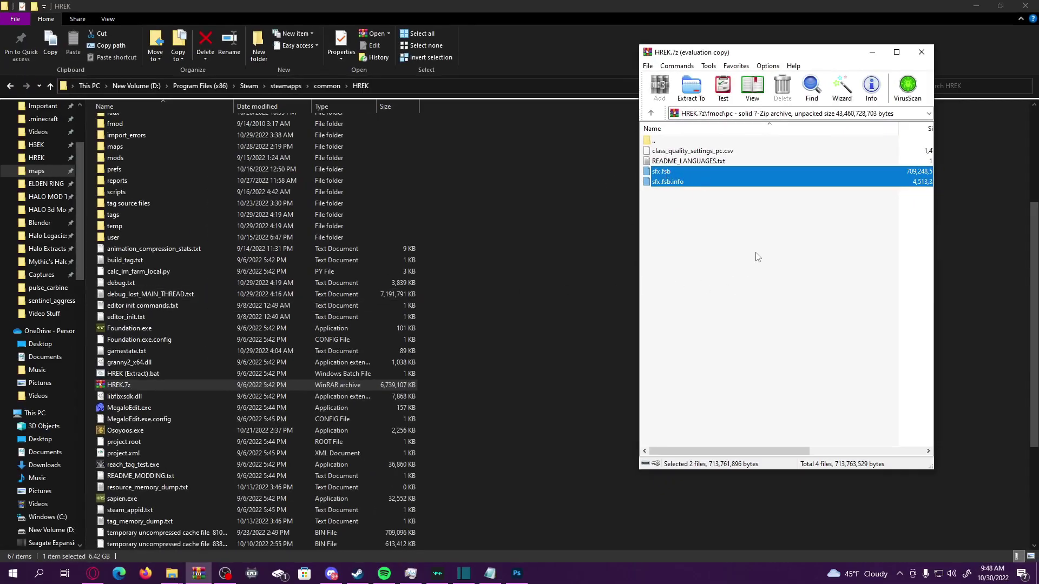
Open the kit's fmod\pc folder in Explorer and drag the two sfx files toward it.
scroll(423, 297, "up", 5)
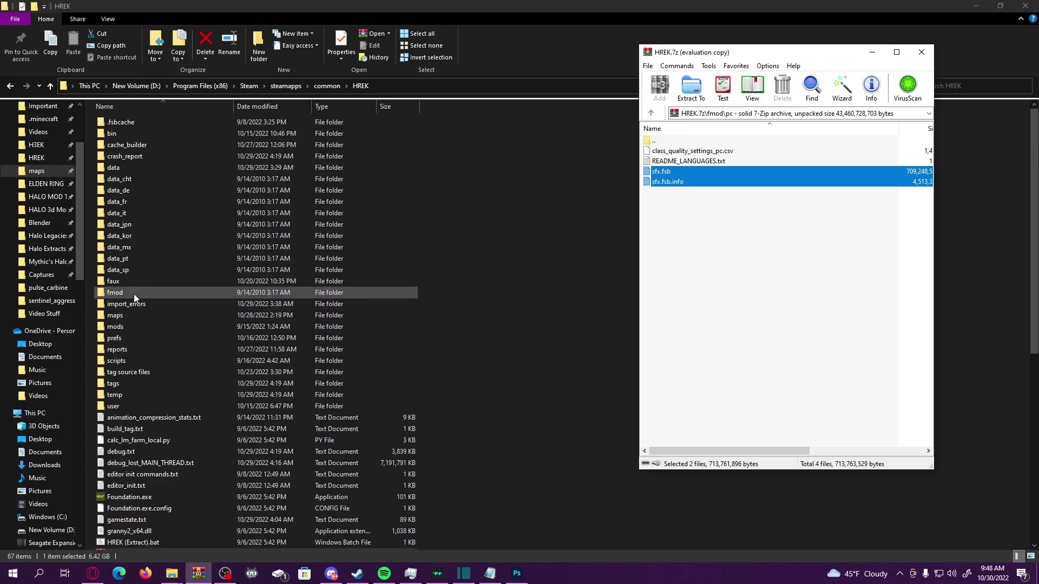
double_click(138, 293)
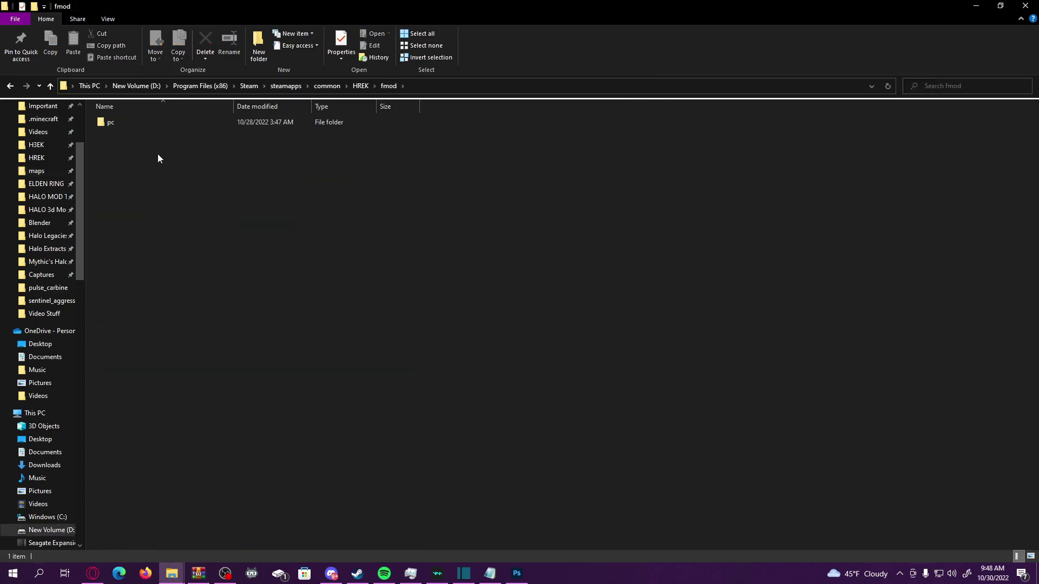
double_click(153, 121)
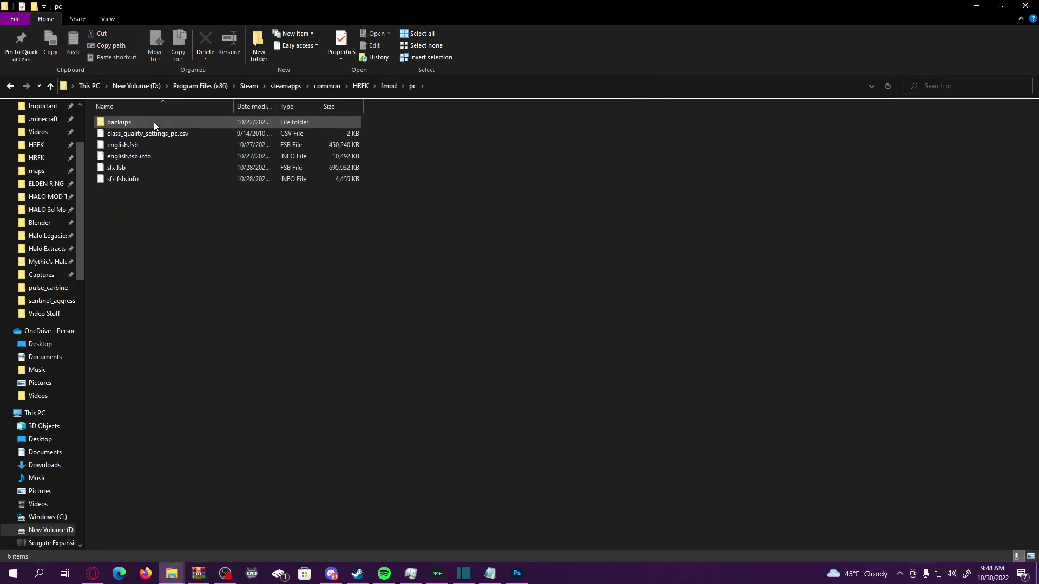
left_click(200, 577)
left_click_drag(682, 180, 635, 189)
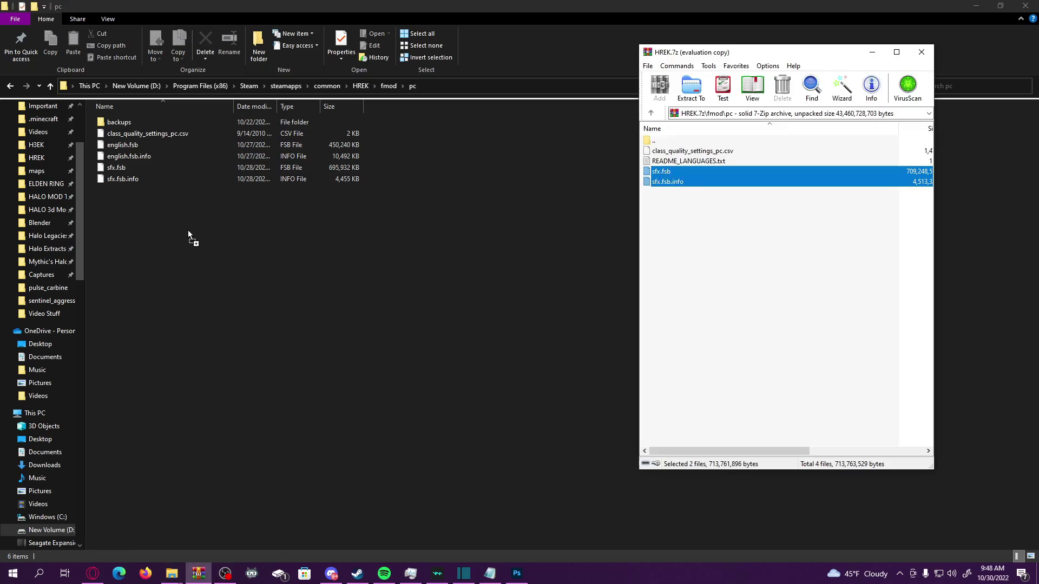
left_click_drag(169, 226, 173, 226)
left_click_drag(556, 213, 691, 184)
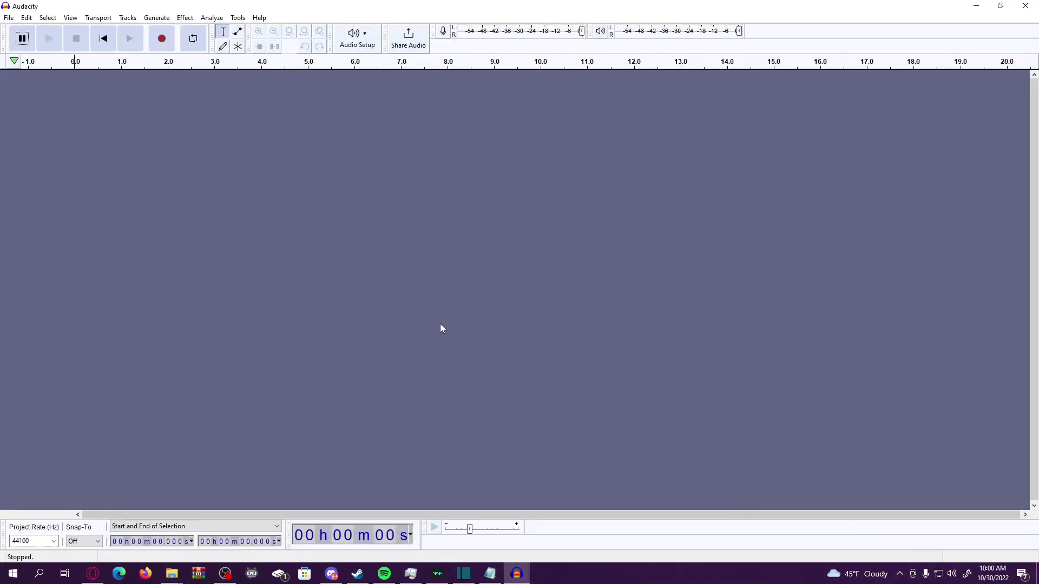
Load the '6 setting up hek' recording into Audacity as a track.
mouse_move(172, 573)
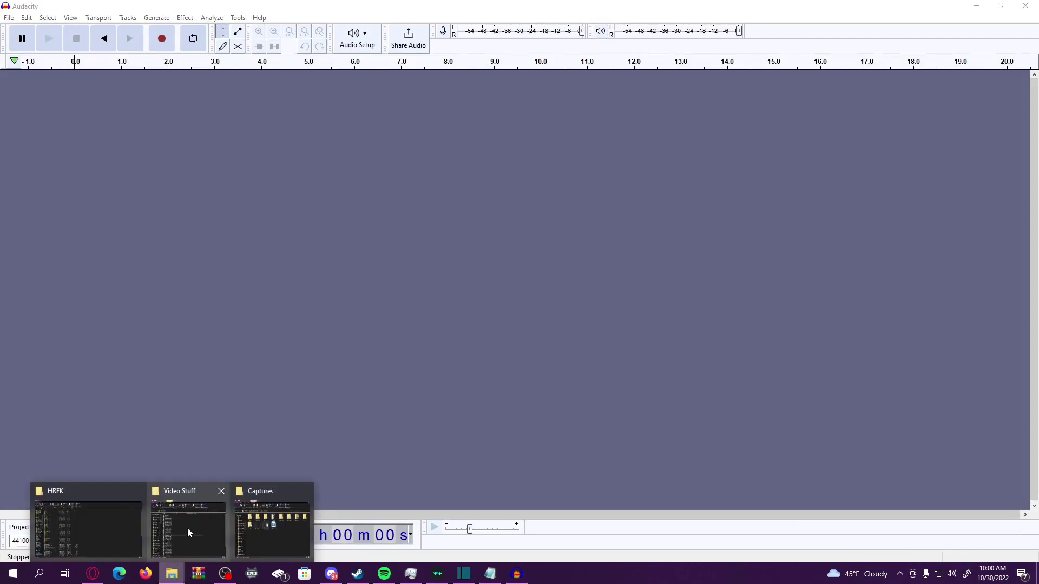
mouse_move(187, 533)
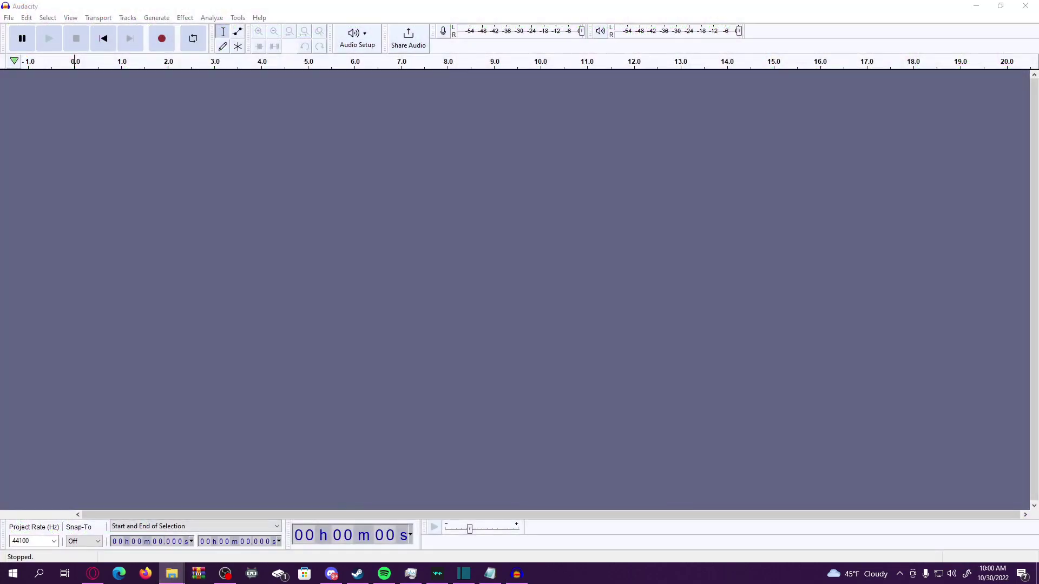
left_click_drag(187, 533, 489, 259)
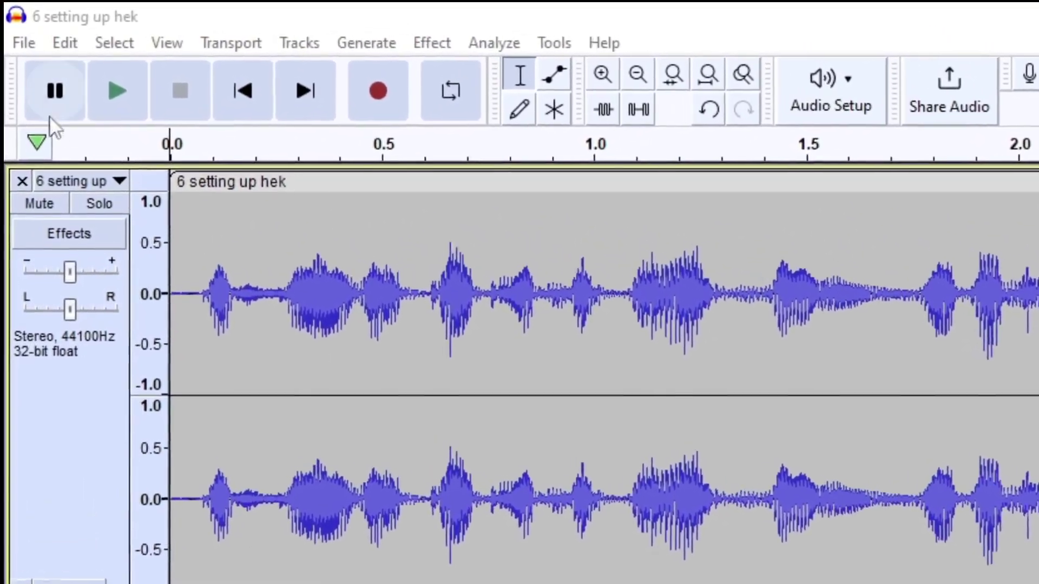
Export the audio as WAV (Microsoft) with Signed 16-bit PCM encoding.
left_click(21, 43)
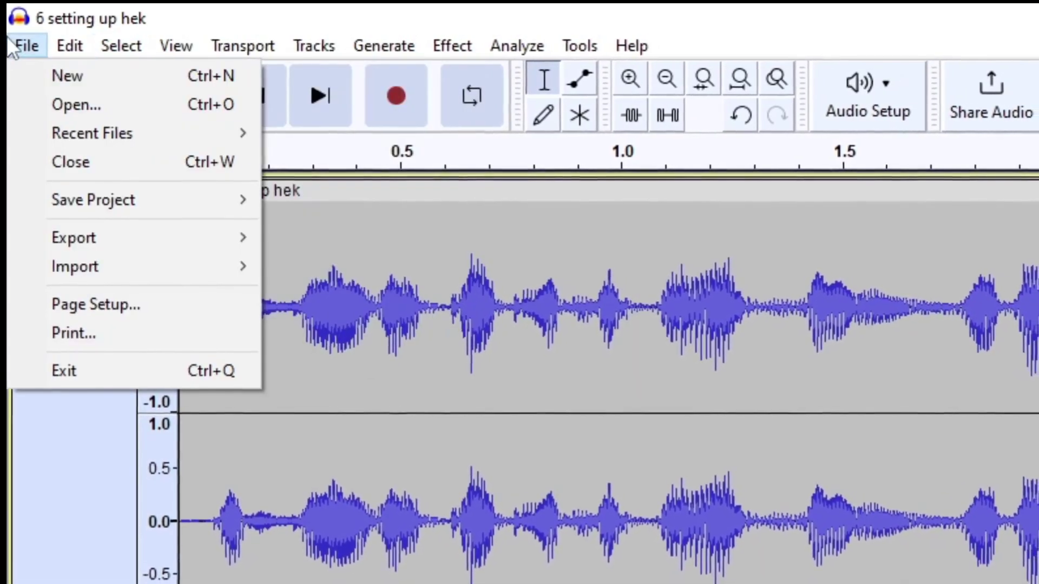
mouse_move(84, 238)
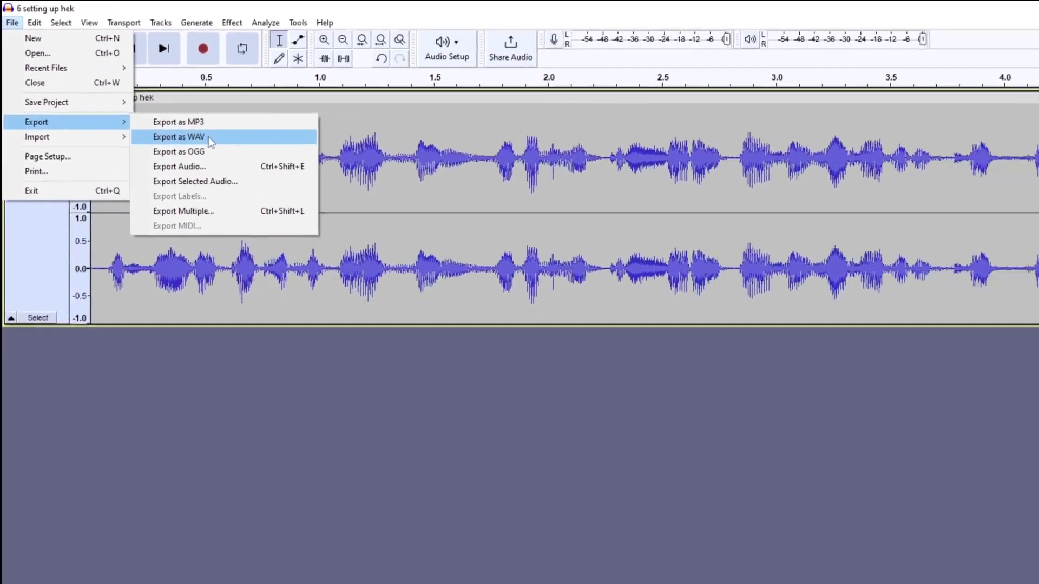
left_click(292, 201)
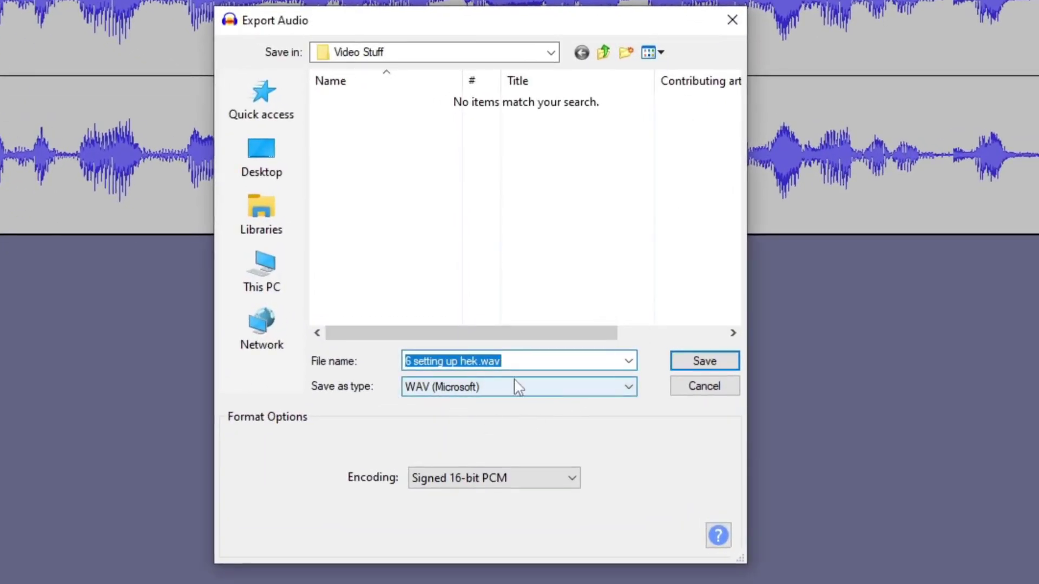
left_click(455, 387)
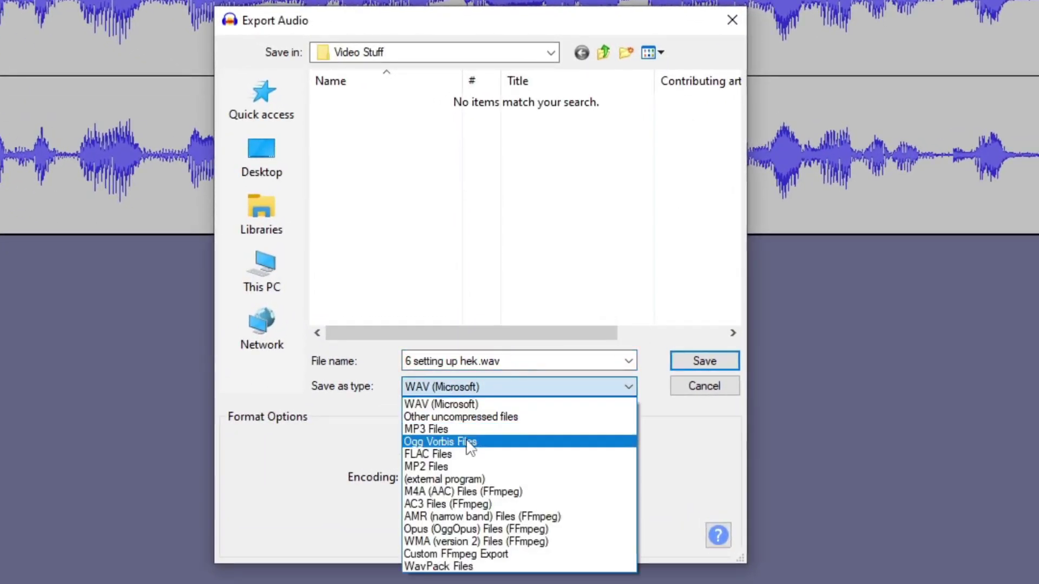
left_click(460, 404)
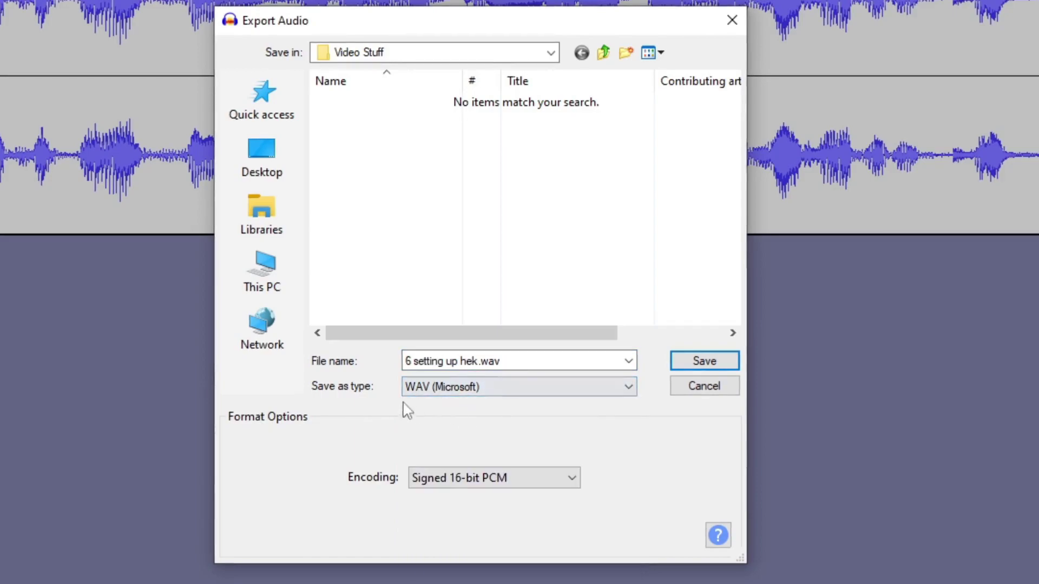
left_click(483, 482)
left_click(459, 497)
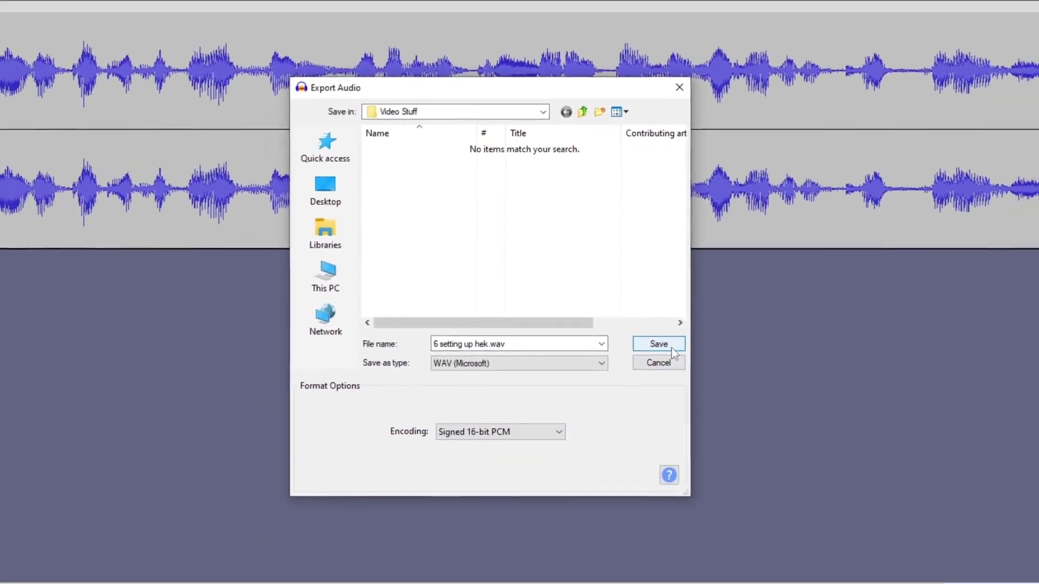
left_click(678, 351)
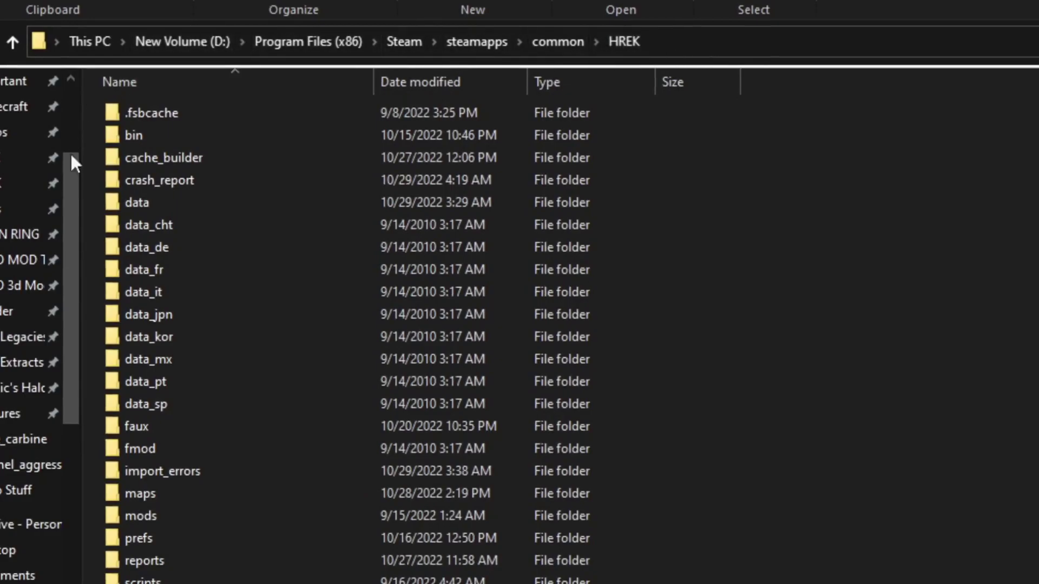
Create a tutorial folder under data\sound and open it.
double_click(154, 202)
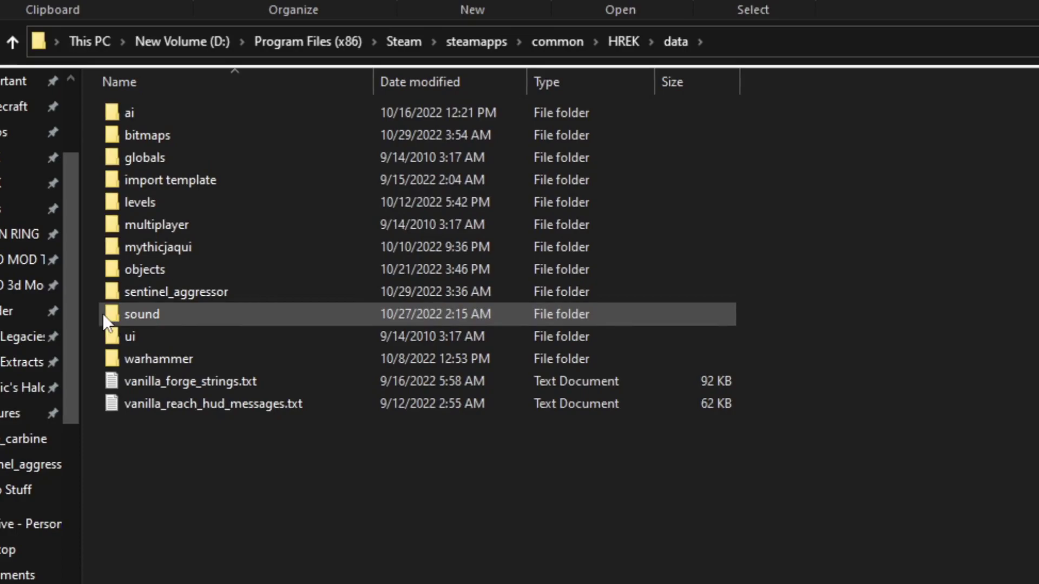
double_click(166, 314)
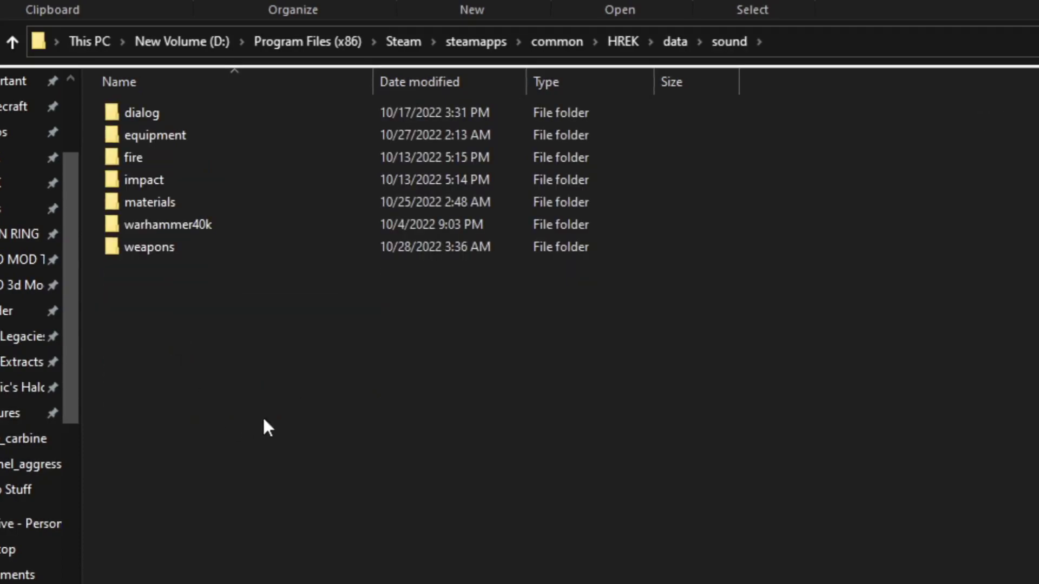
right_click(218, 401)
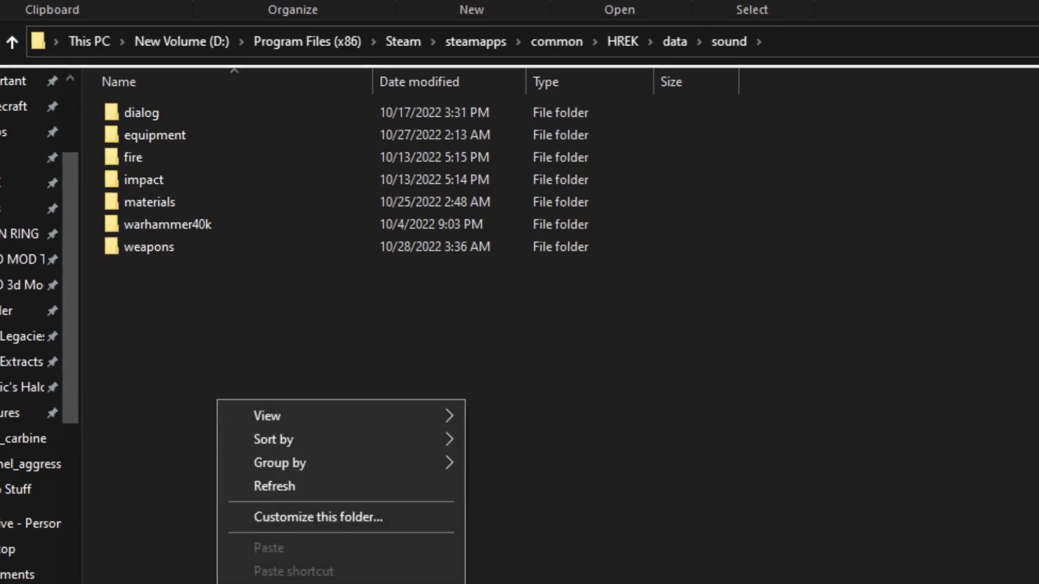
type("wf")
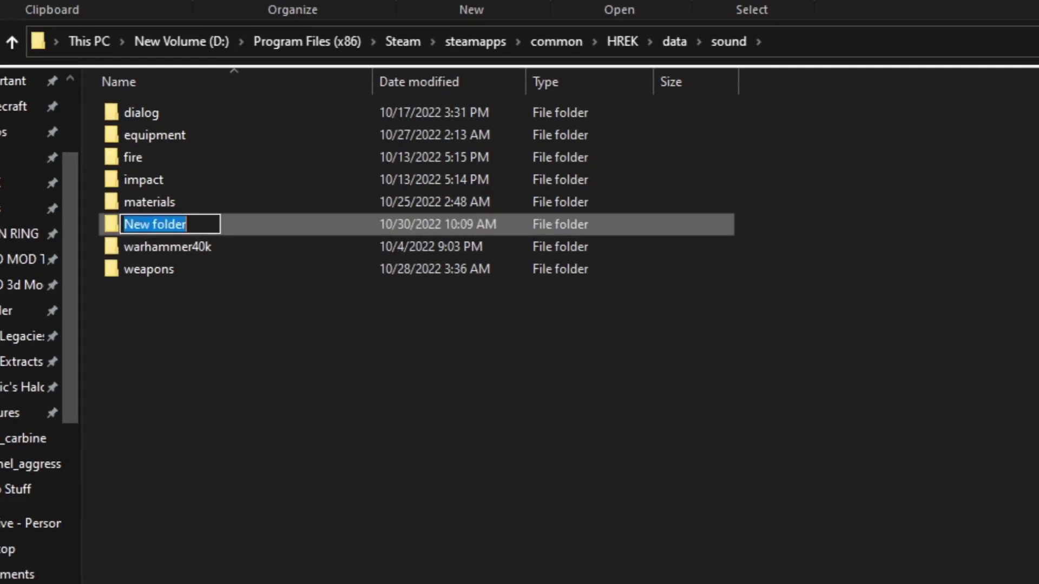
type("tutorial")
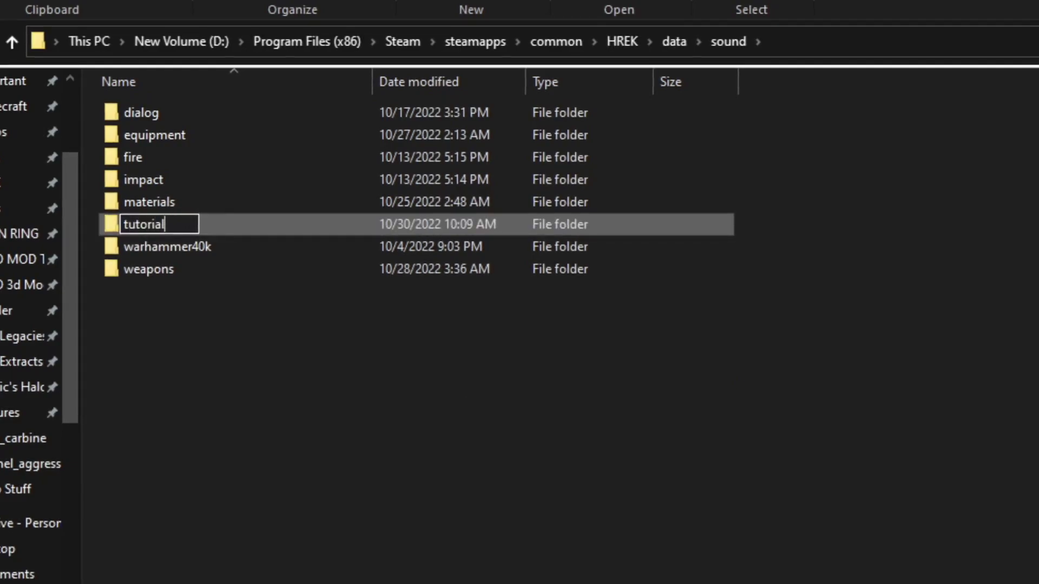
left_click(103, 267)
left_click(191, 230)
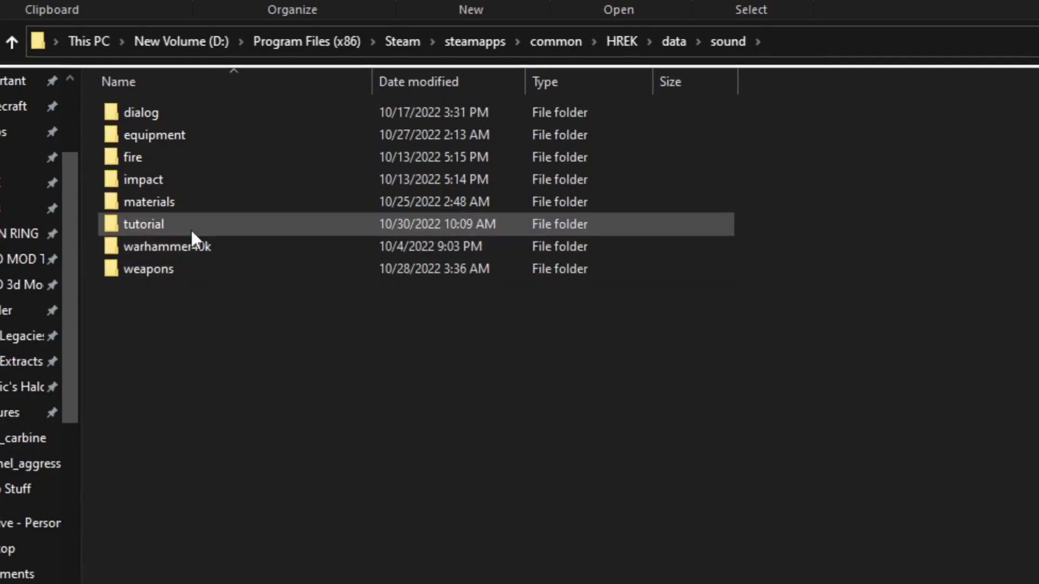
double_click(208, 228)
Create an ar_test folder inside tutorial and open it.
right_click(240, 340)
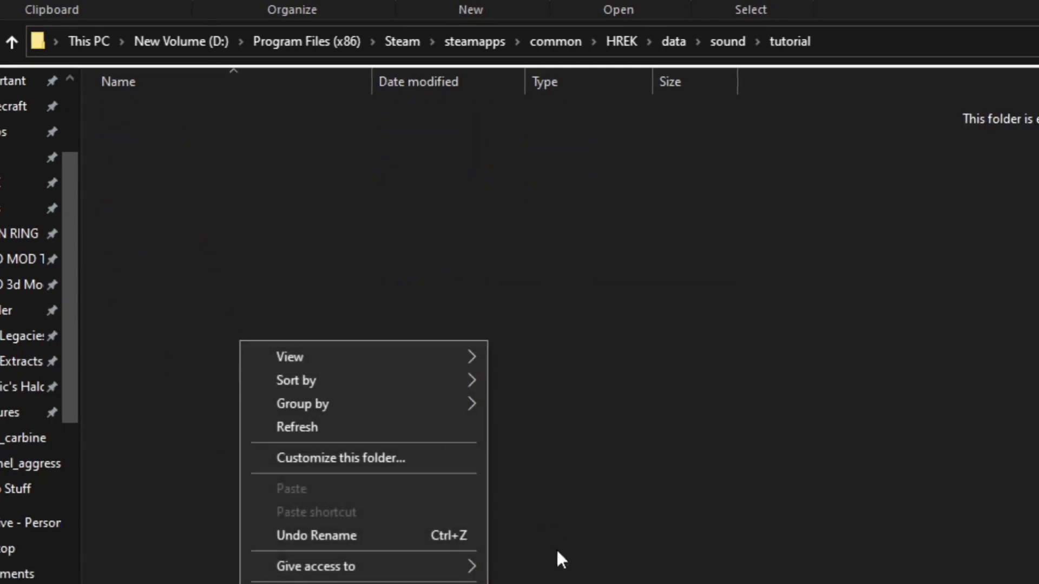
mouse_move(325, 583)
left_click(541, 583)
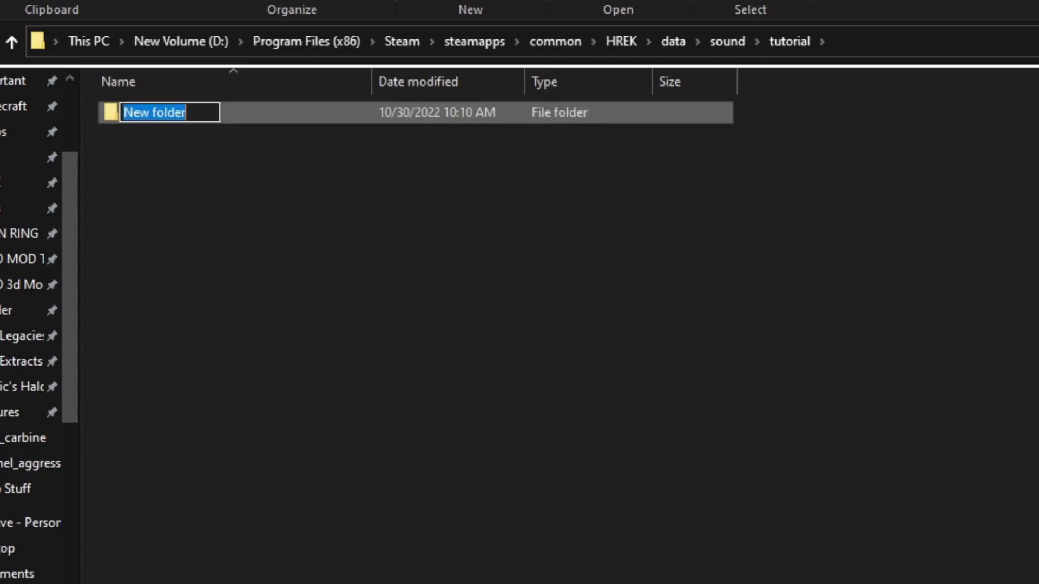
type("ar")
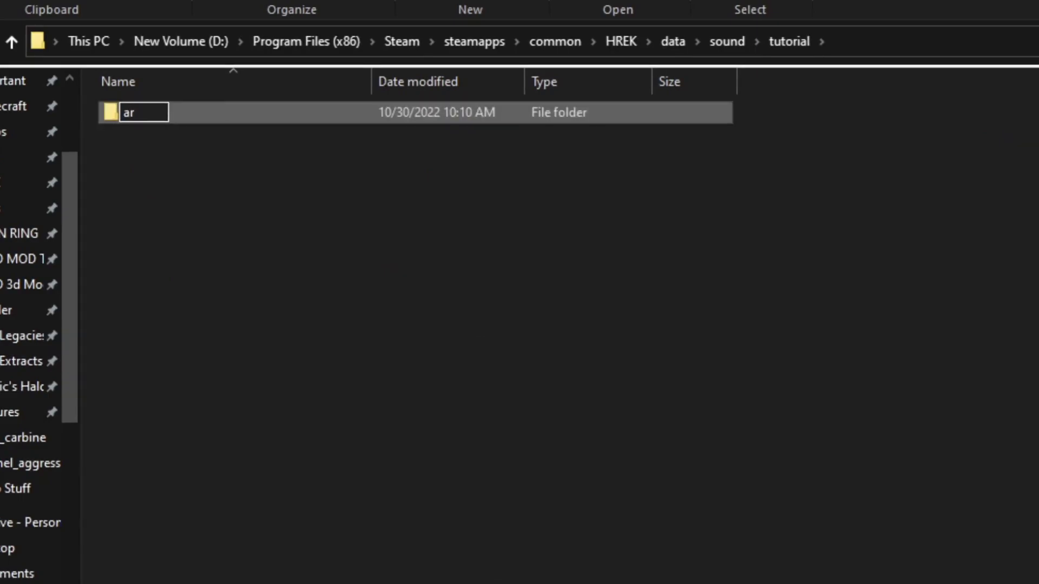
type("_test")
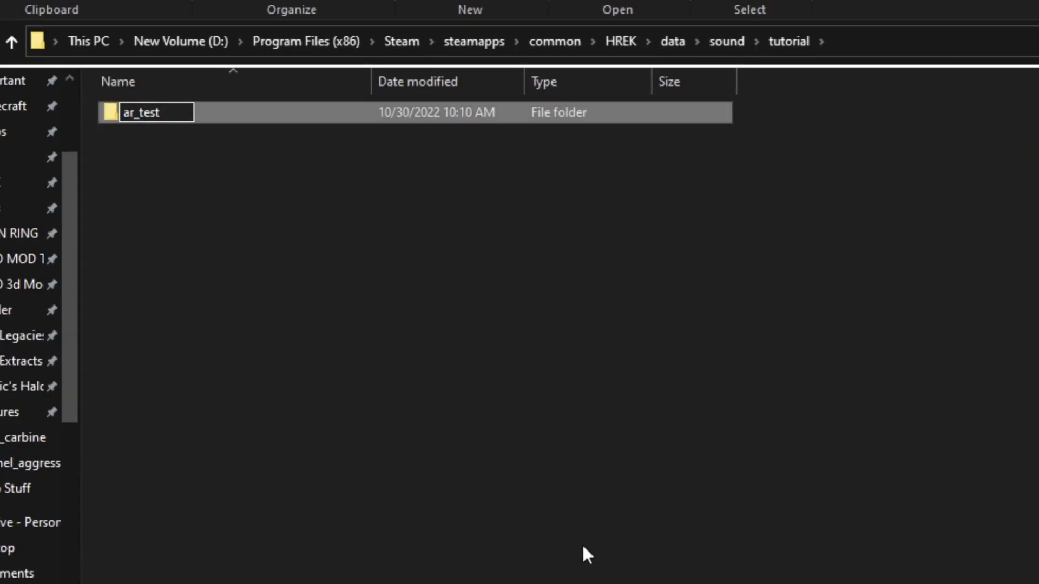
left_click(190, 324)
double_click(142, 112)
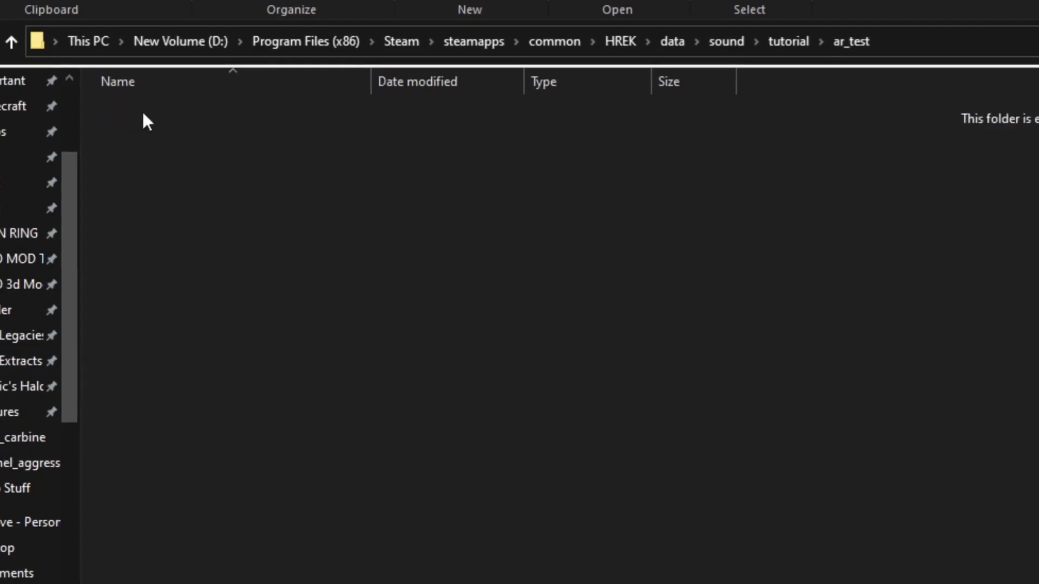
Create the ar_test_fire folder inside ar_test and open it.
right_click(242, 260)
mouse_move(320, 513)
left_click(542, 516)
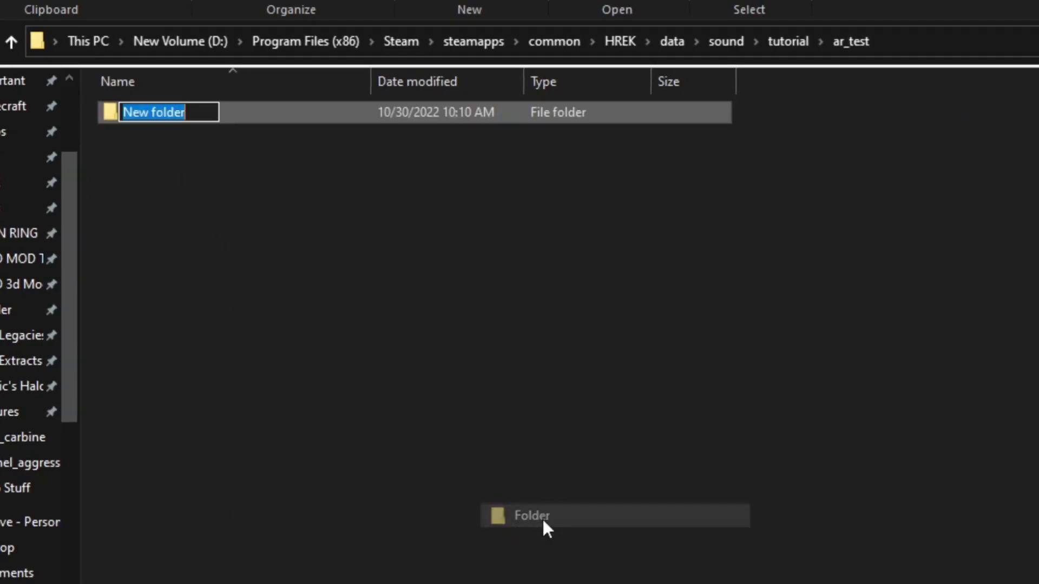
type("at_")
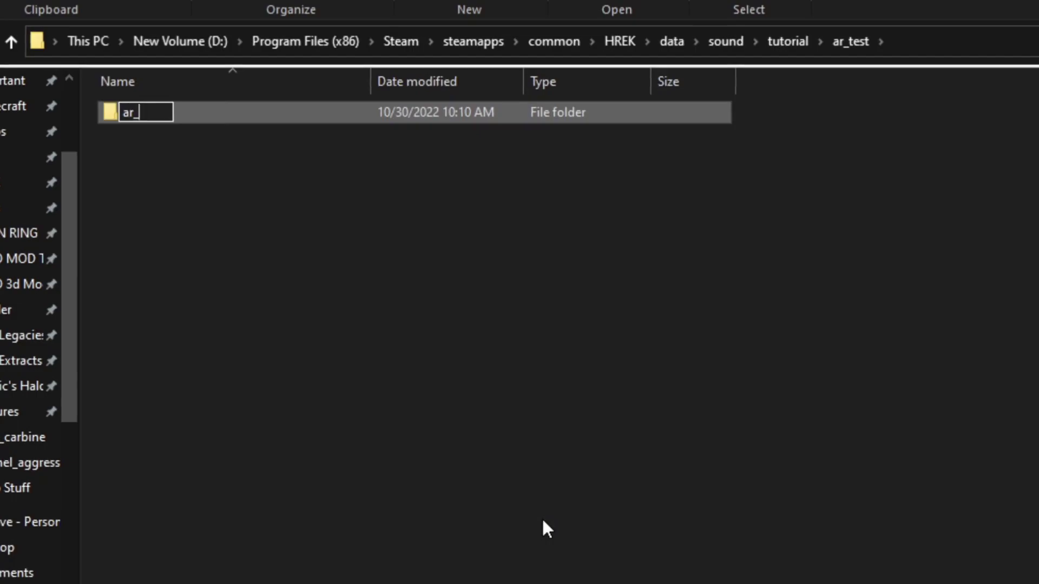
type("test_fire")
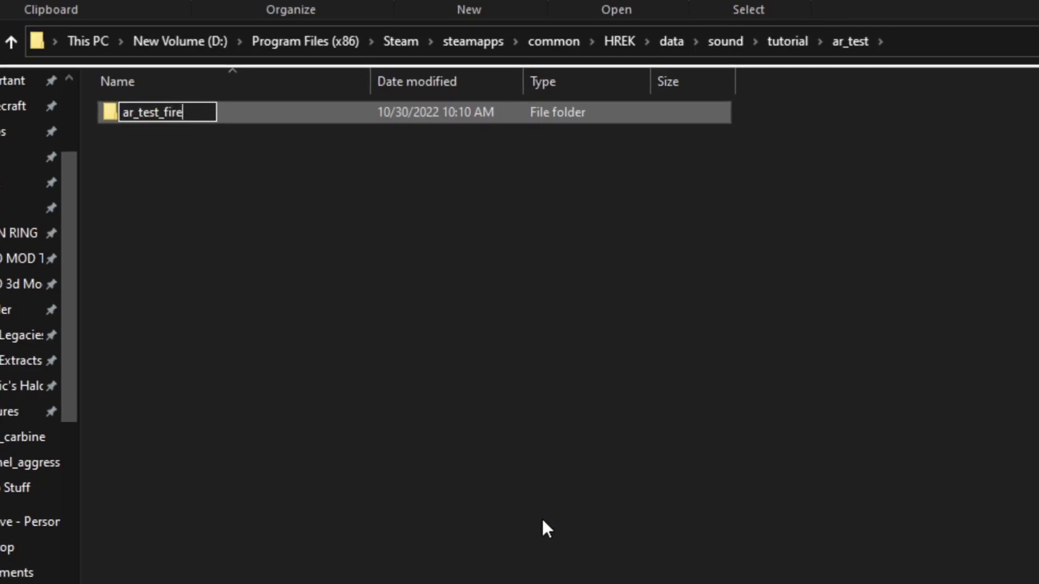
key("Return")
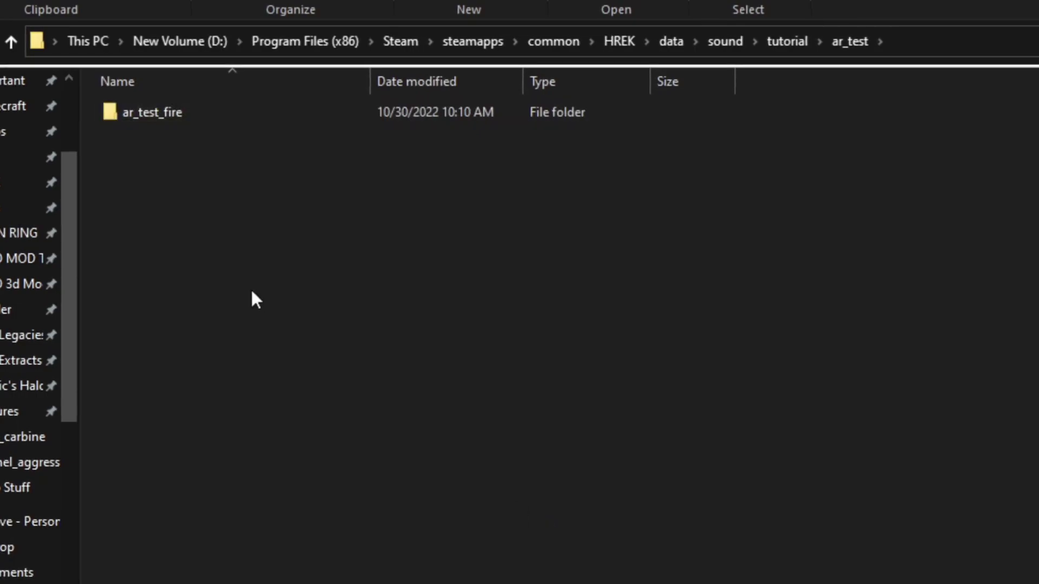
double_click(157, 112)
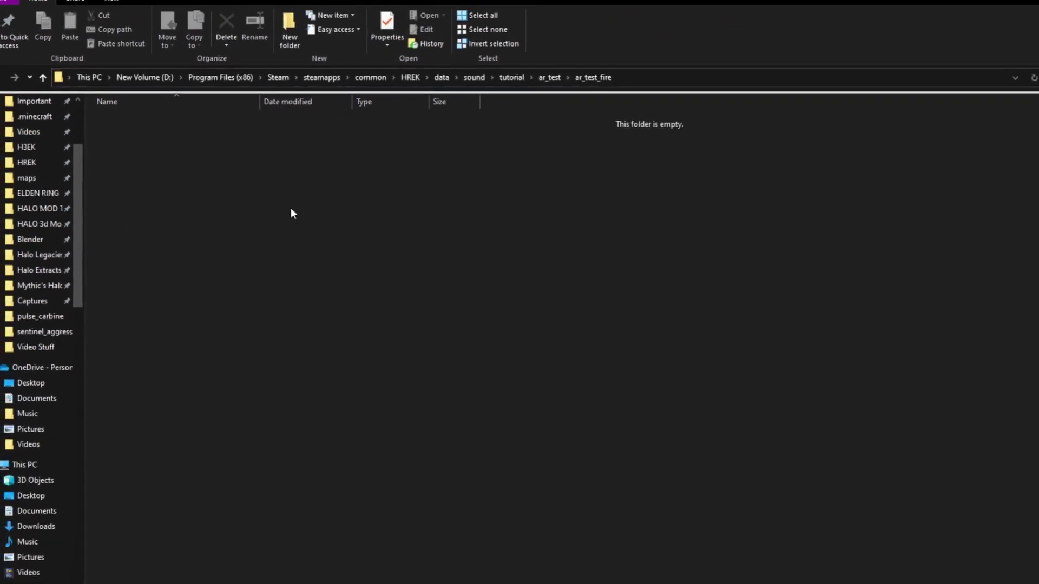
Copy The_Watch_AR_Shot_1.wav through _3.wav from the Tutorial window into ar_test_fire.
mouse_move(176, 566)
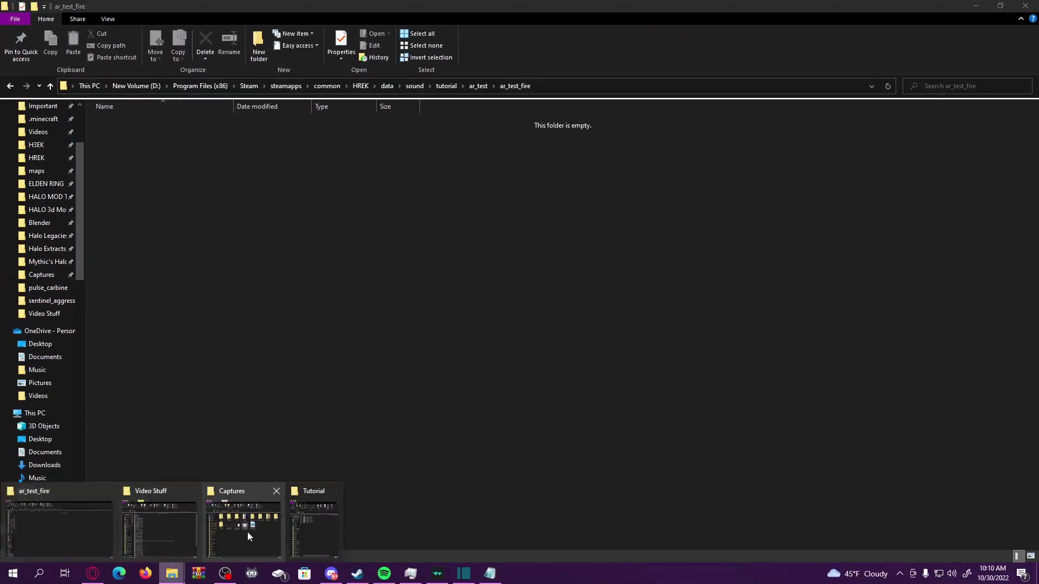
left_click(315, 528)
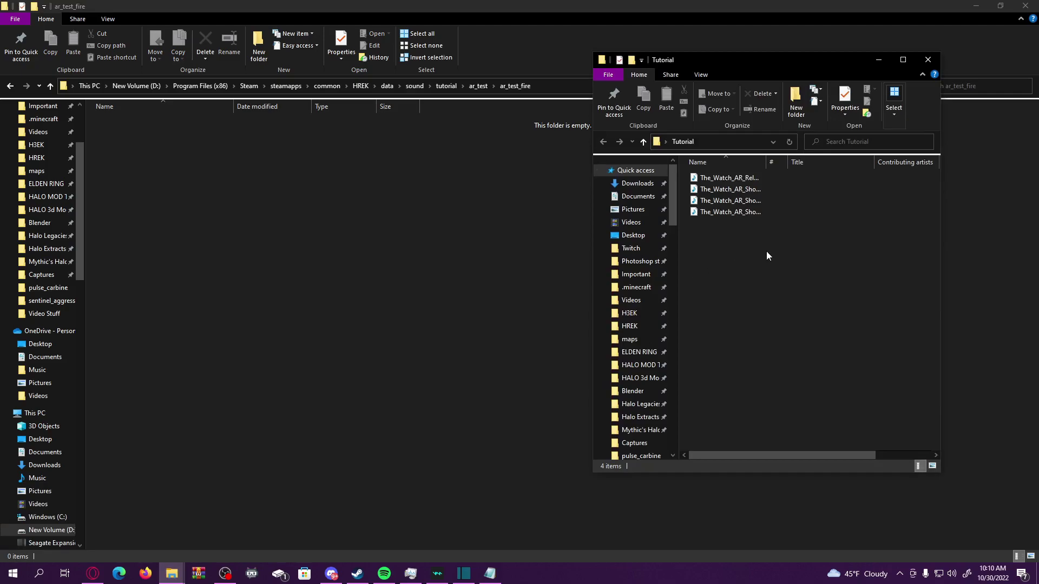
left_click_drag(740, 216, 658, 240)
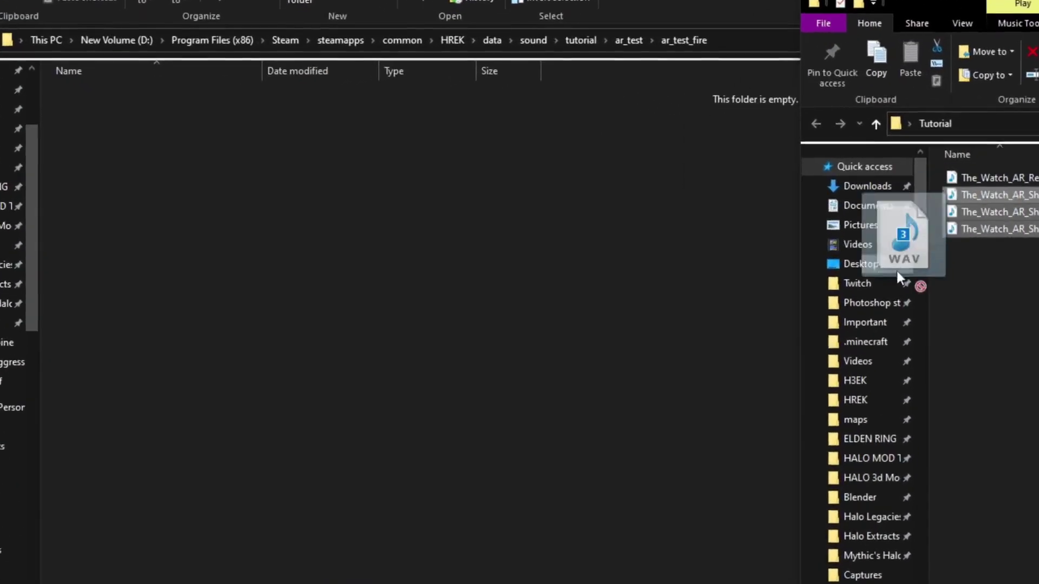
left_click_drag(897, 272, 508, 362)
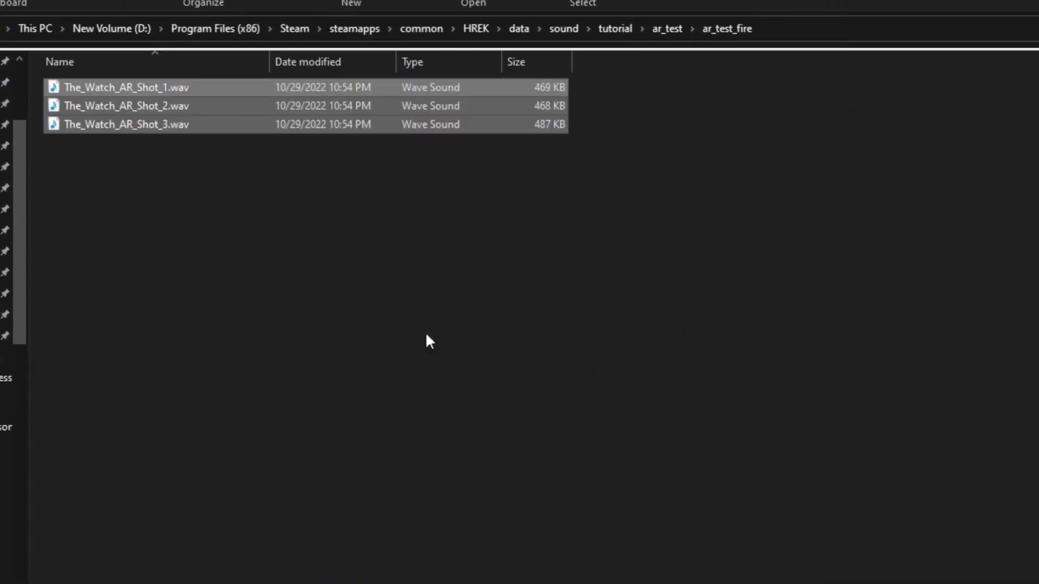
left_click(427, 336)
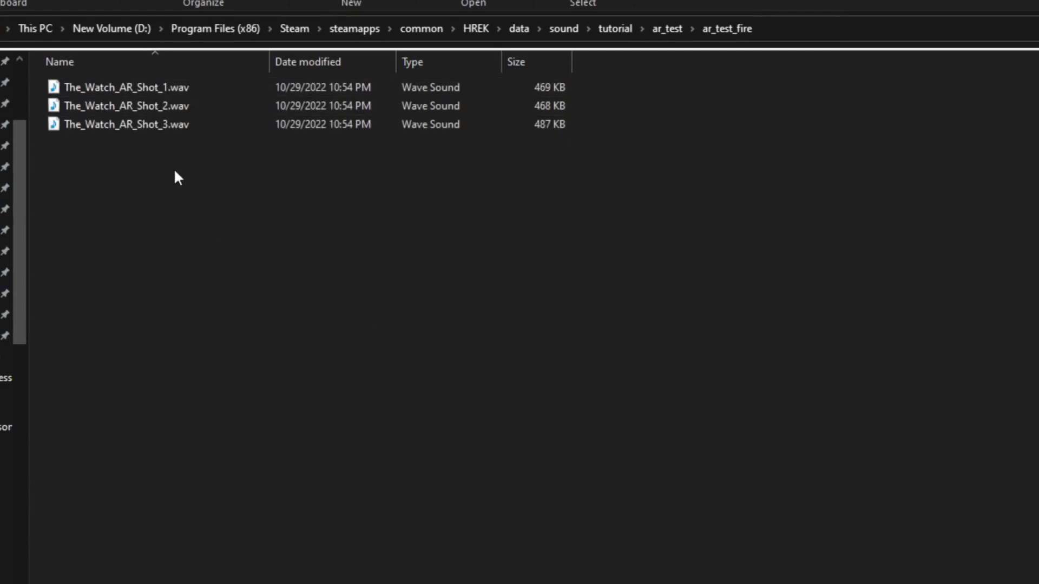
mouse_move(173, 167)
left_mouse_down()
mouse_move(145, 108)
mouse_move(151, 79)
mouse_move(180, 132)
mouse_move(183, 167)
left_mouse_up()
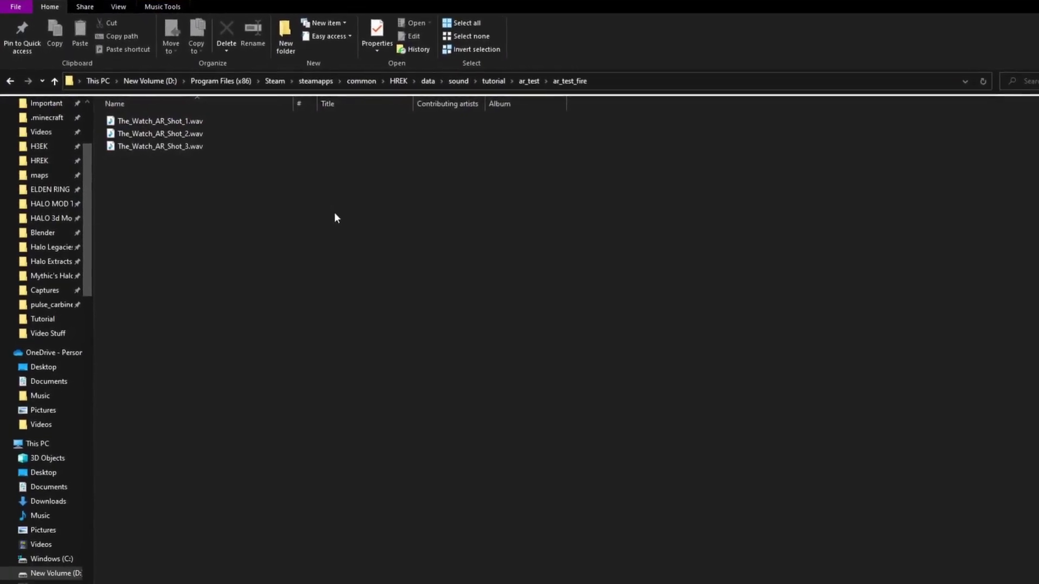
left_click_drag(259, 223, 156, 115)
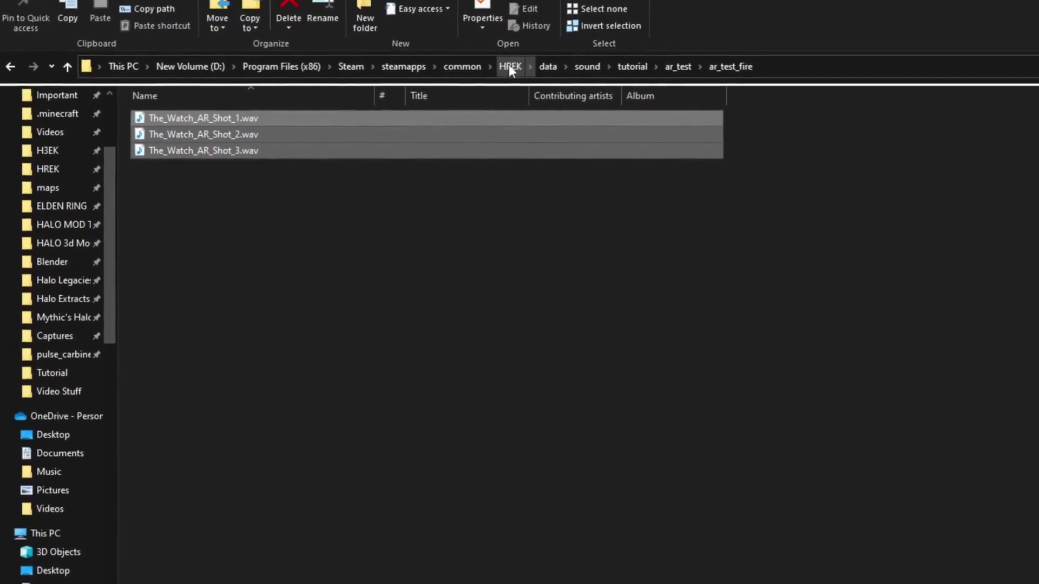
Launch Osoyoos.exe from the HREK folder and switch to the sound import task.
left_click(497, 67)
scroll(292, 379, "down", 2)
scroll(280, 415, "down", 6)
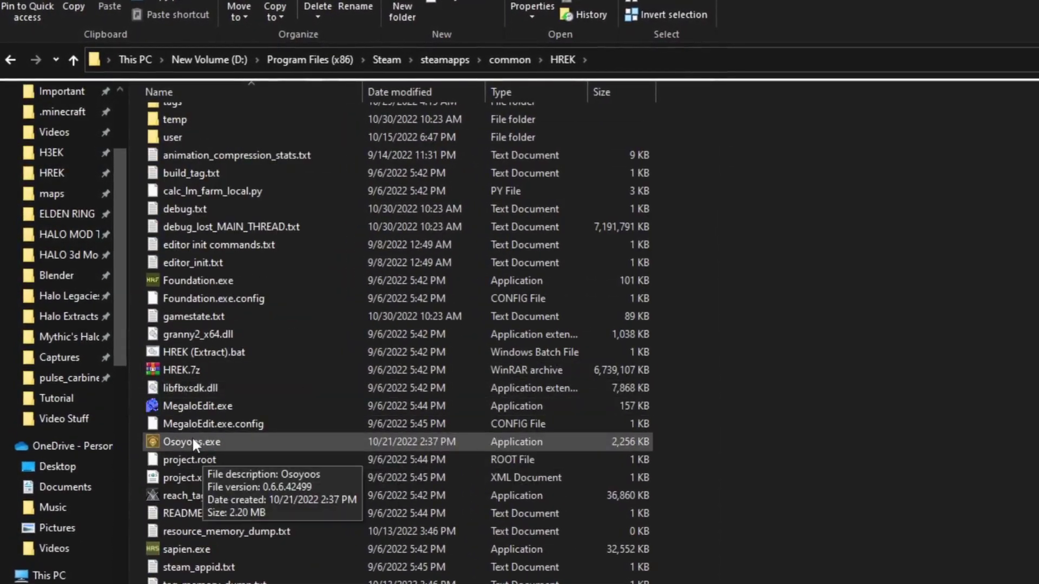
double_click(193, 442)
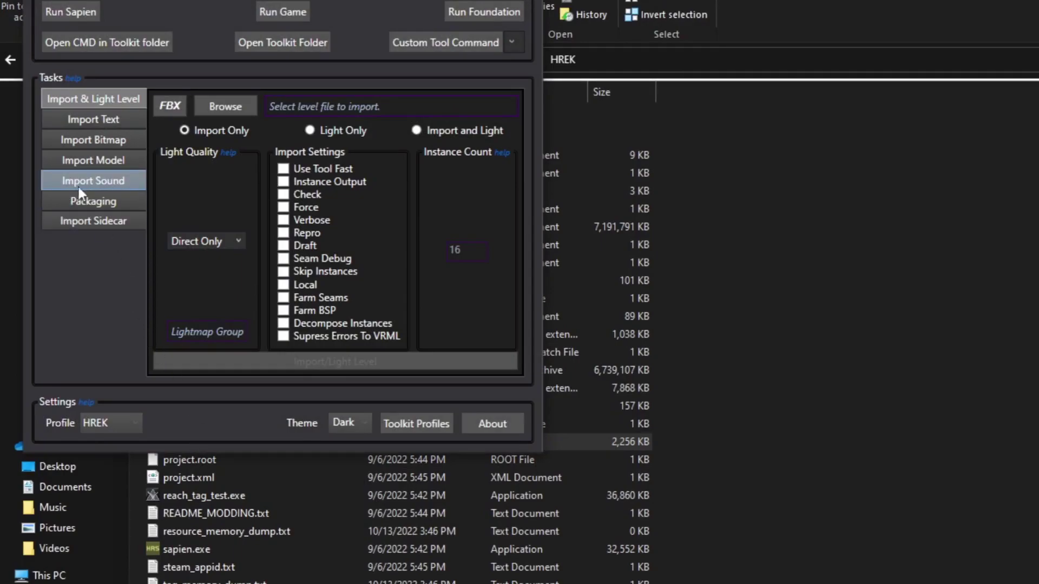
left_click(92, 184)
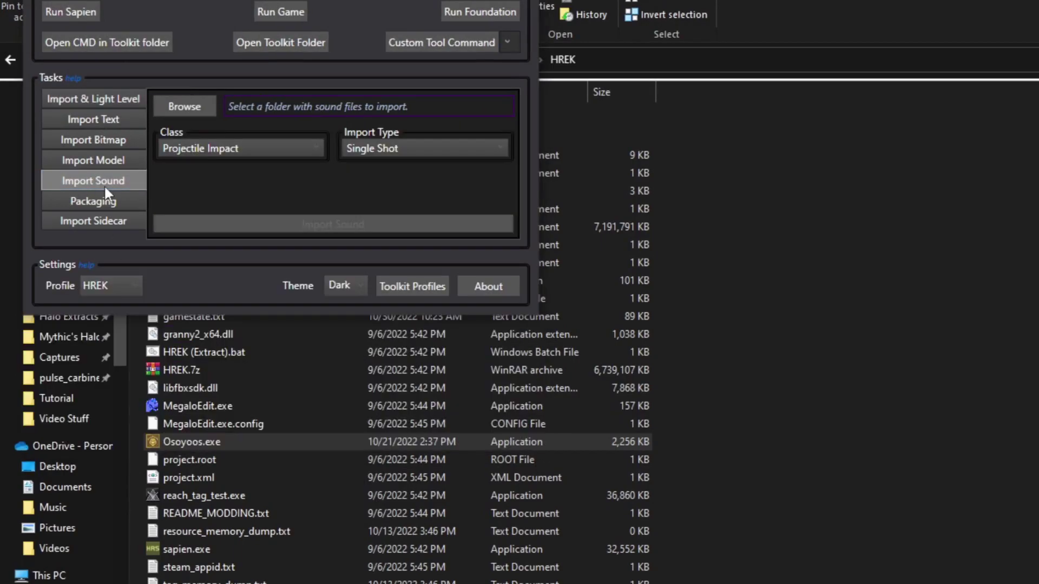
Choose data\sound\tutorial\ar_test\ar_test_fire as the sound import folder.
left_click(186, 107)
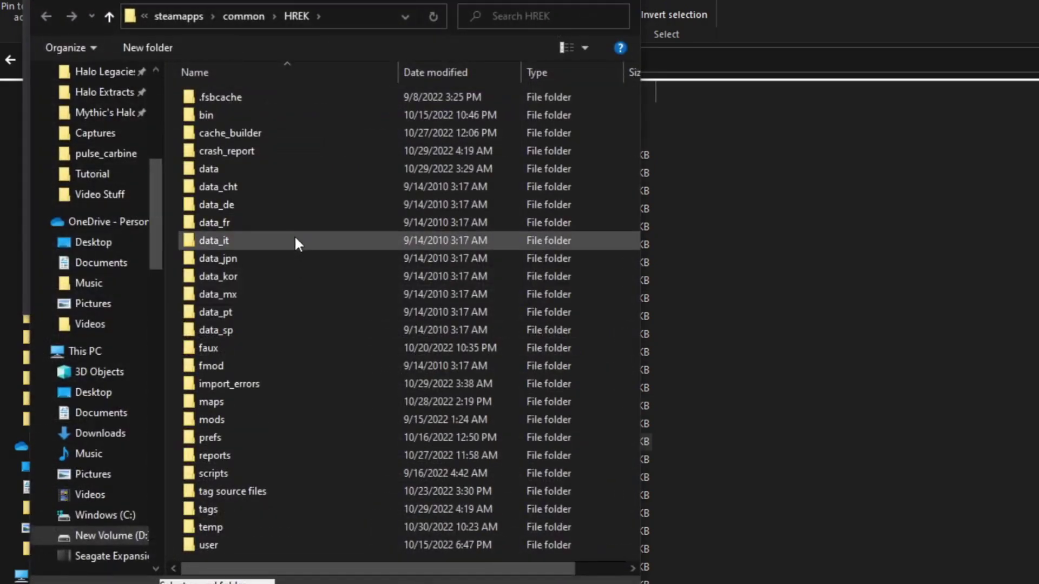
double_click(223, 167)
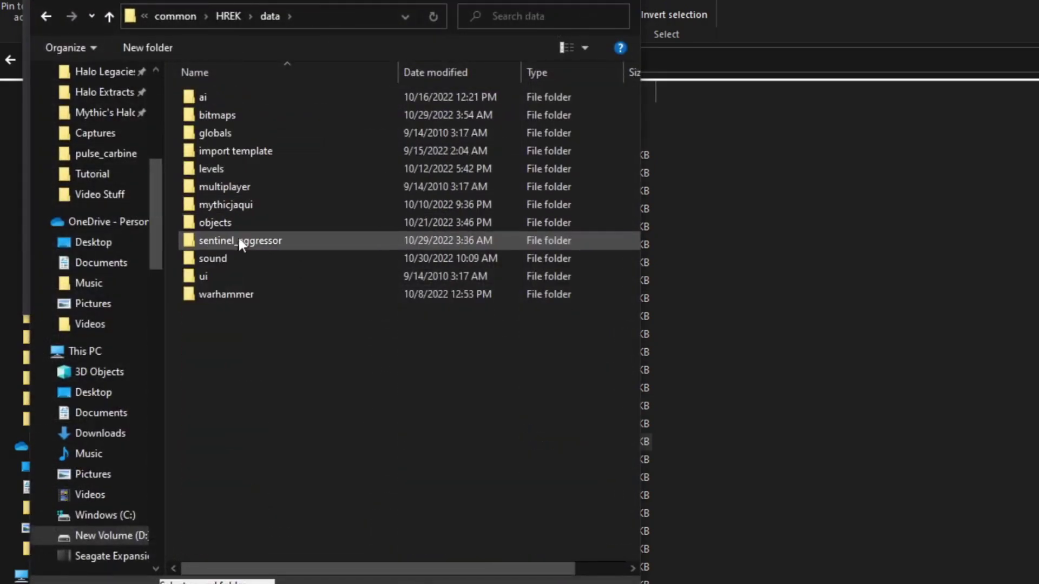
double_click(223, 258)
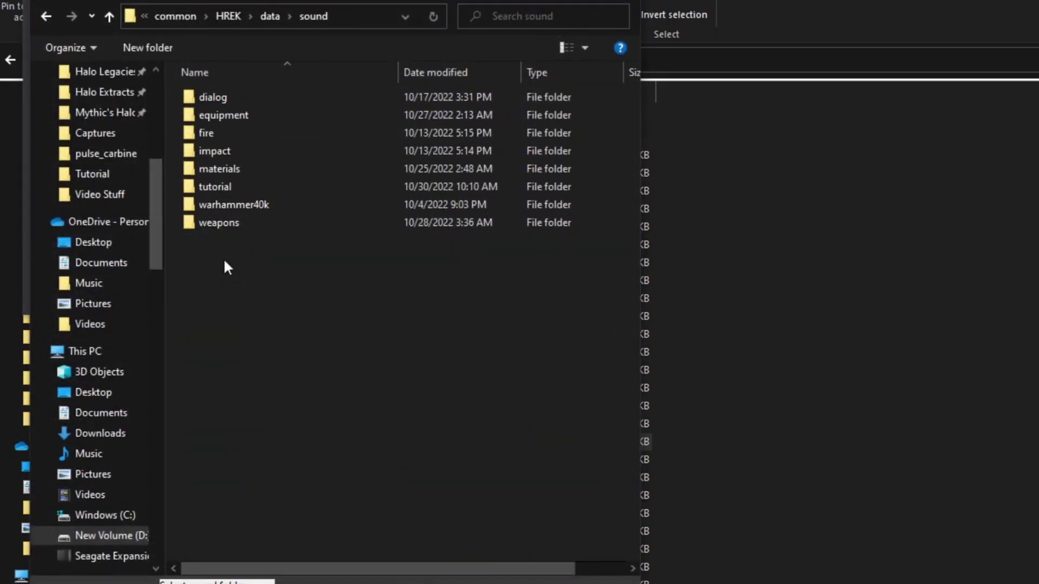
double_click(213, 186)
left_click(235, 99)
double_click(235, 99)
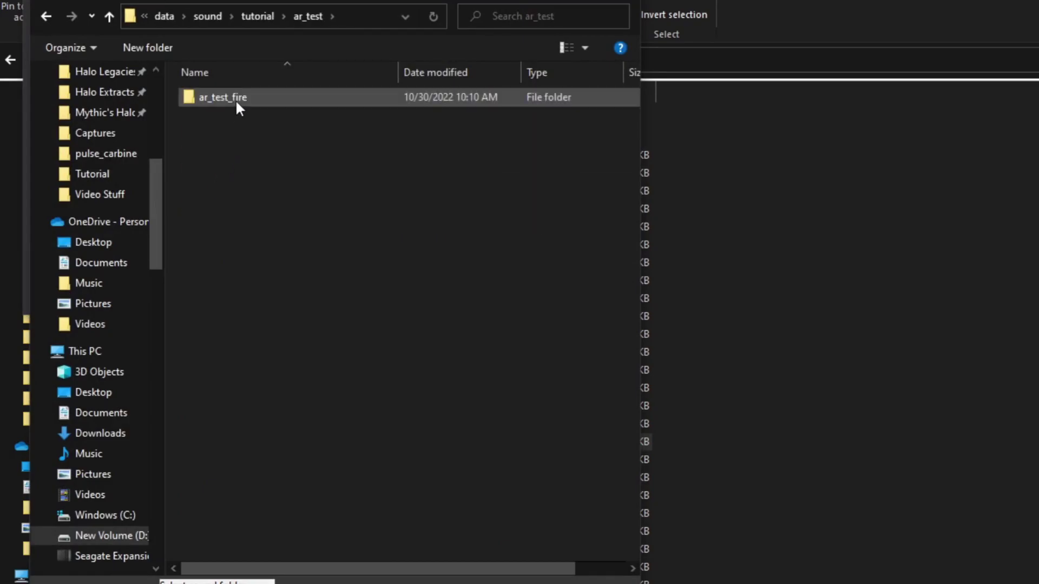
double_click(235, 99)
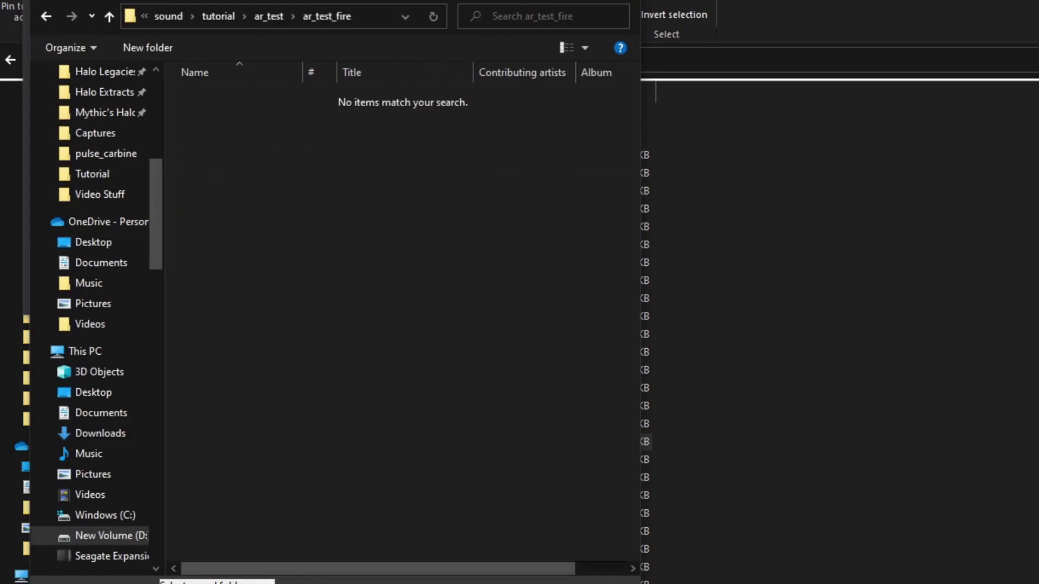
left_click(216, 582)
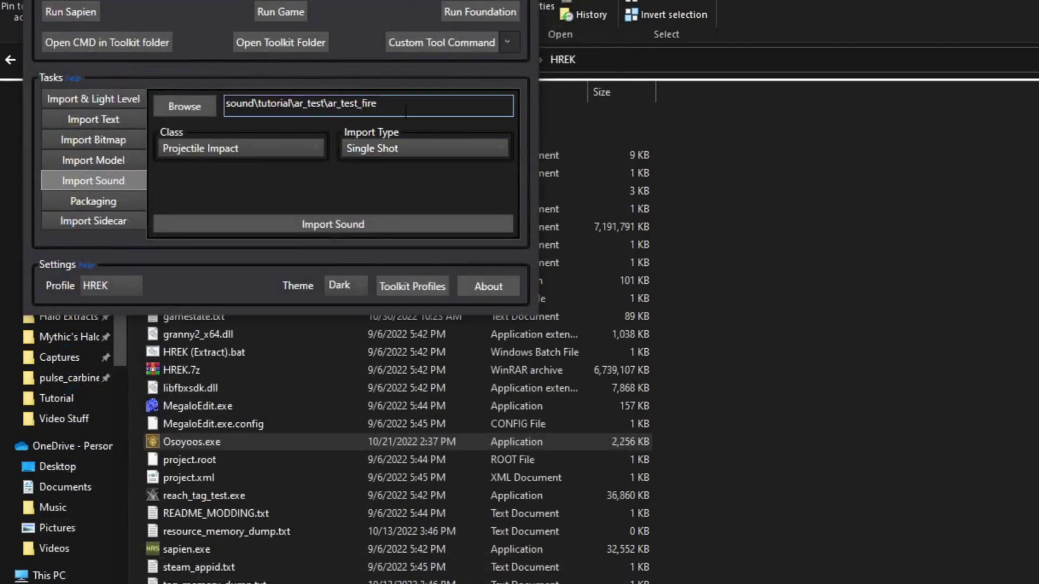
mouse_move(394, 106)
left_mouse_down()
mouse_move(225, 105)
mouse_move(377, 105)
left_mouse_up()
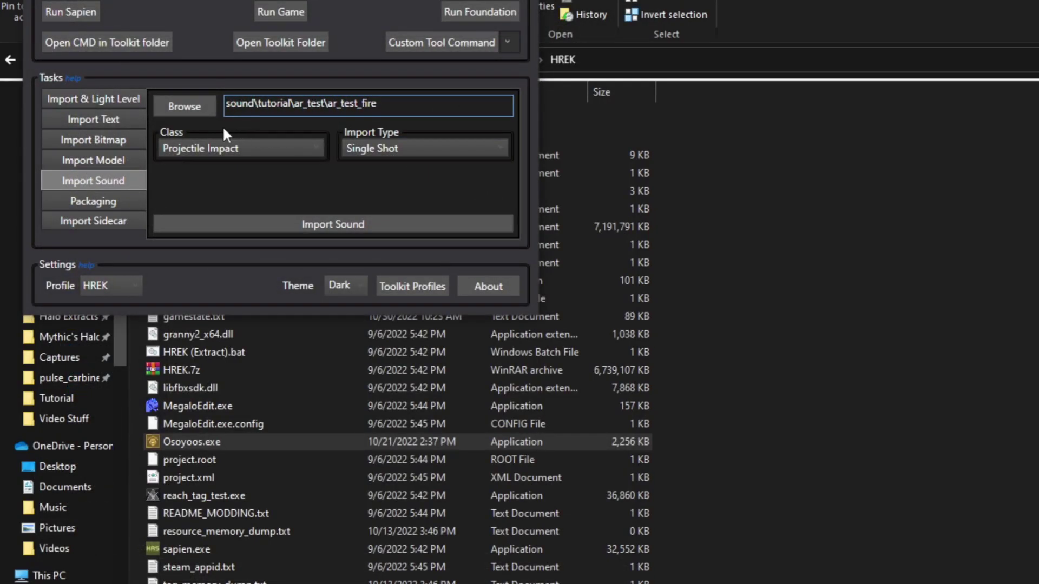
Set the sound class to Weapon Fire and the import type to Single Layer.
left_click(261, 142)
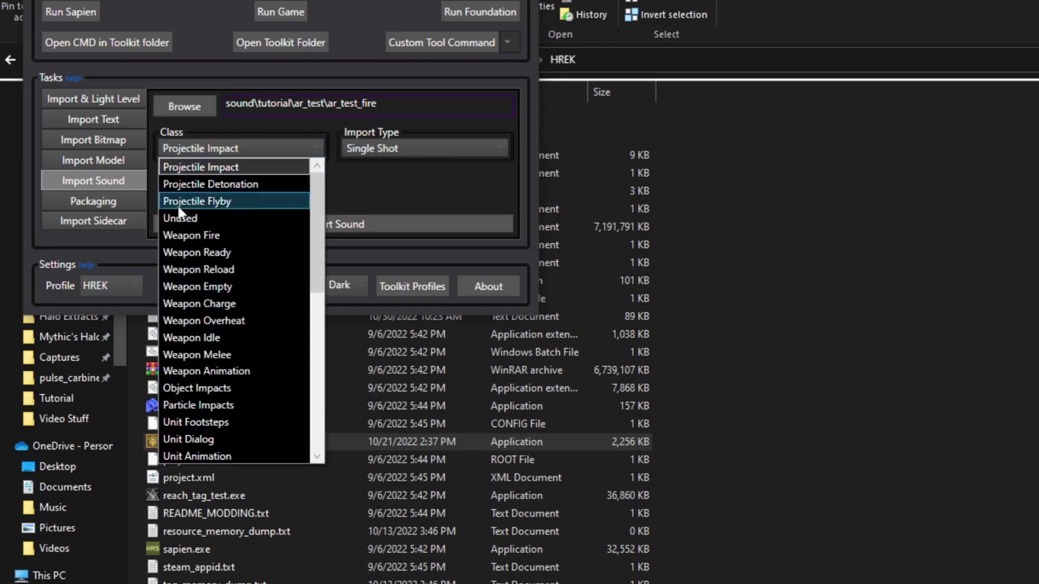
left_click(199, 237)
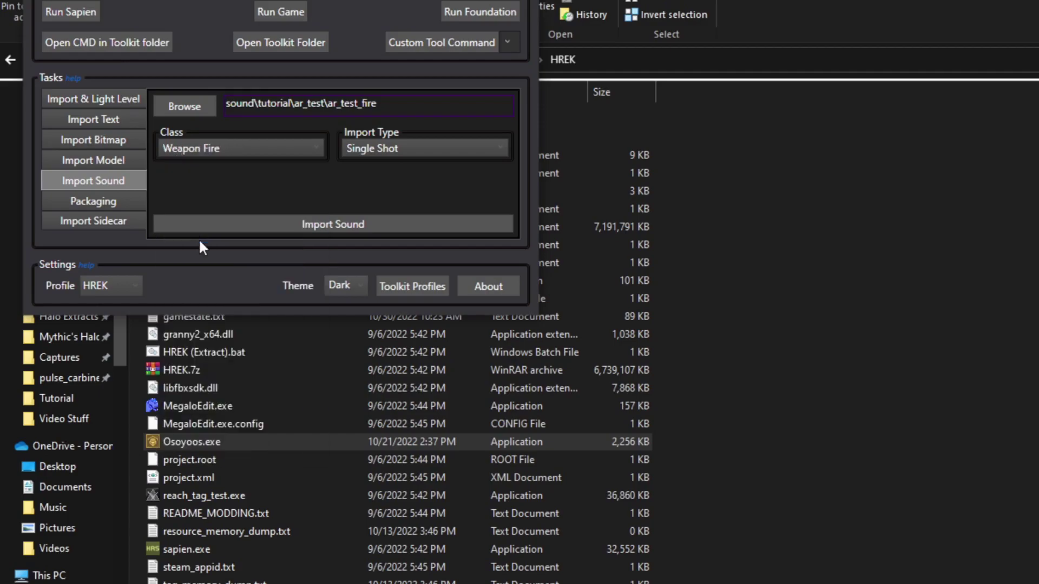
left_click(433, 150)
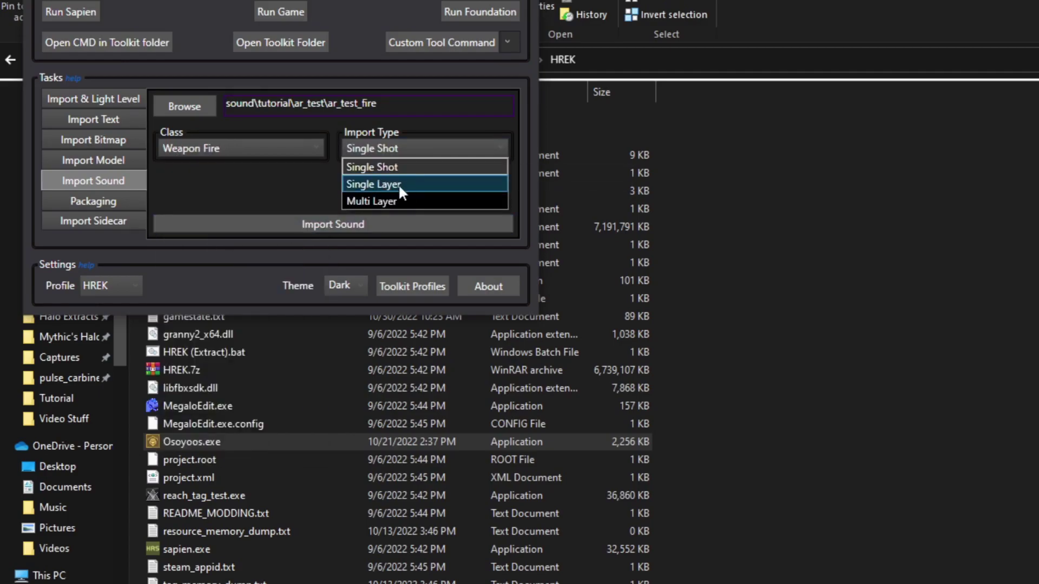
left_click(377, 185)
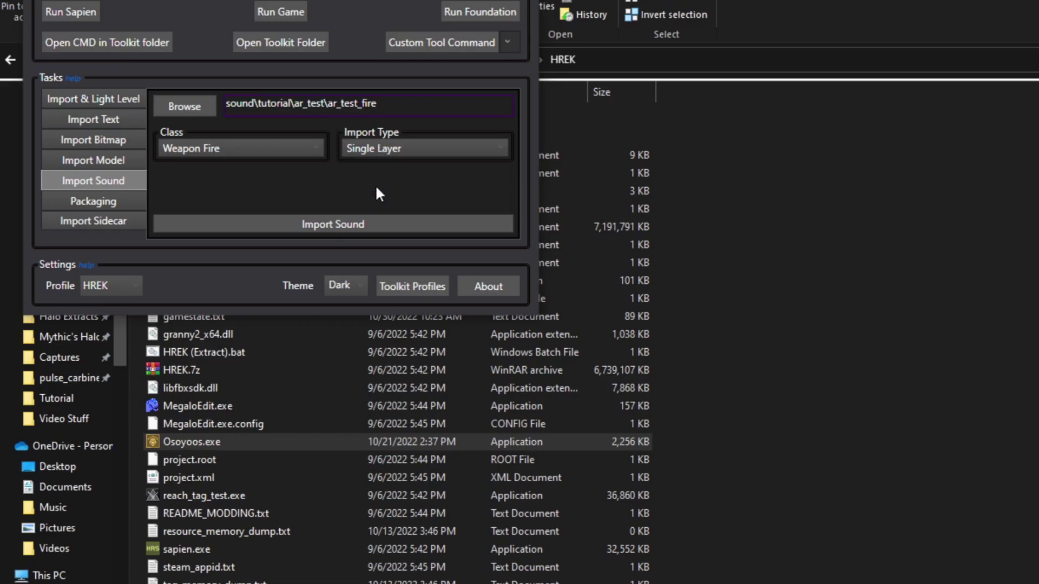
Run the ar_test_fire sound import and dismiss the finished console log.
left_click(303, 225)
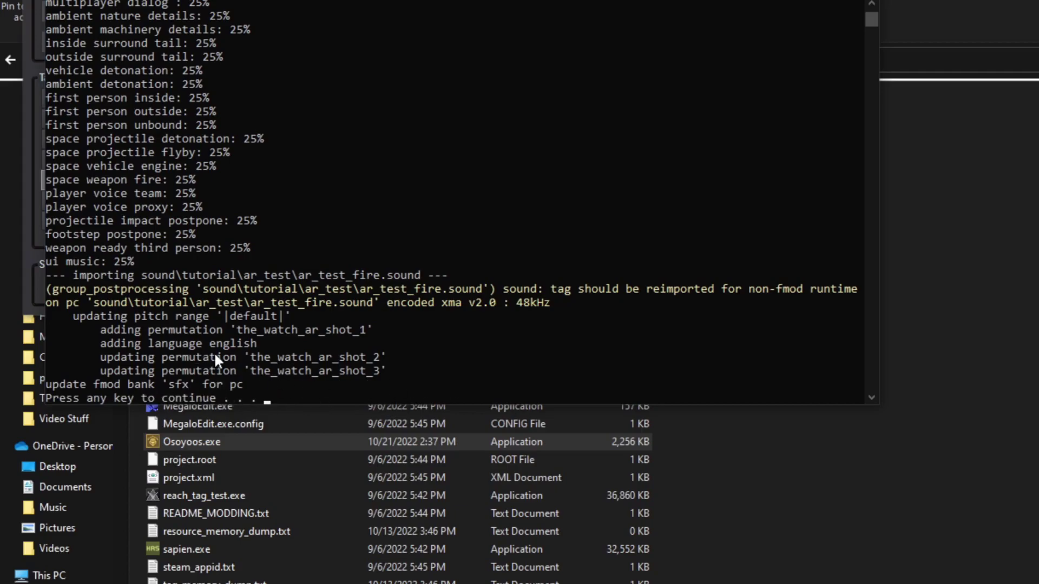
key("Return")
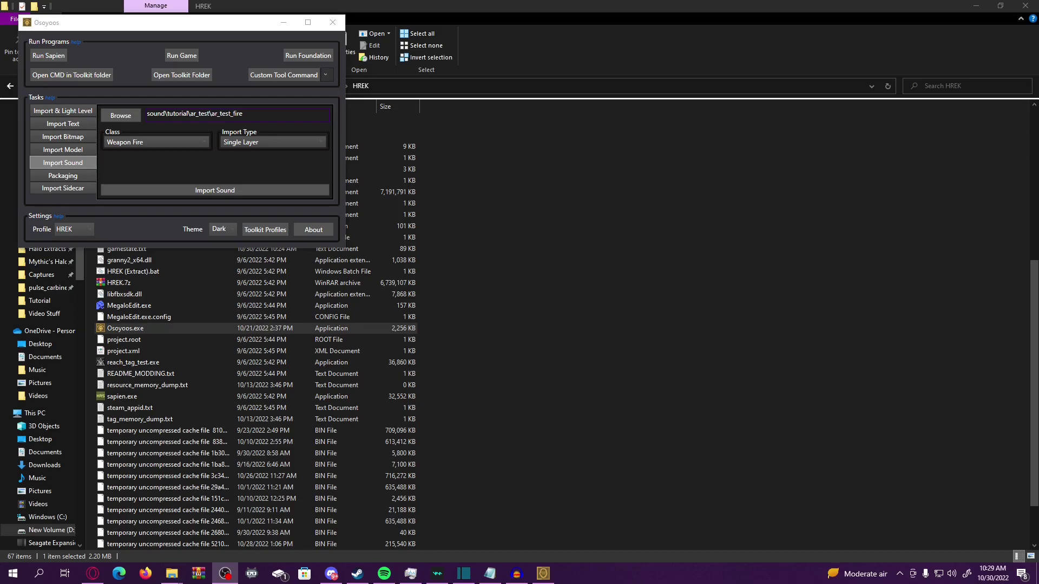
Close Osoyoos and navigate Explorer to data\sound\tutorial\ar_test.
key("alt+F4")
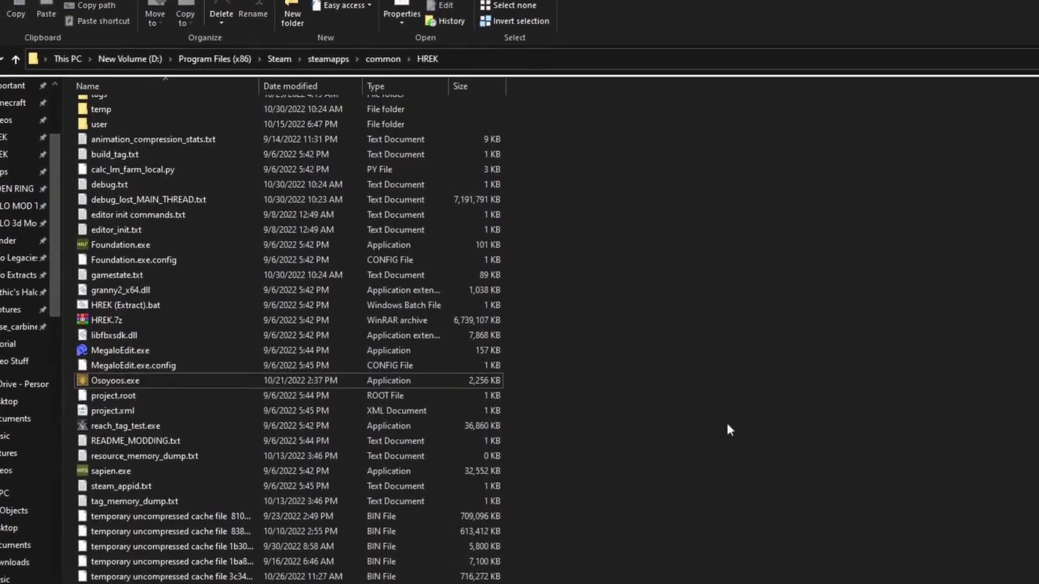
scroll(189, 357, "up", 8)
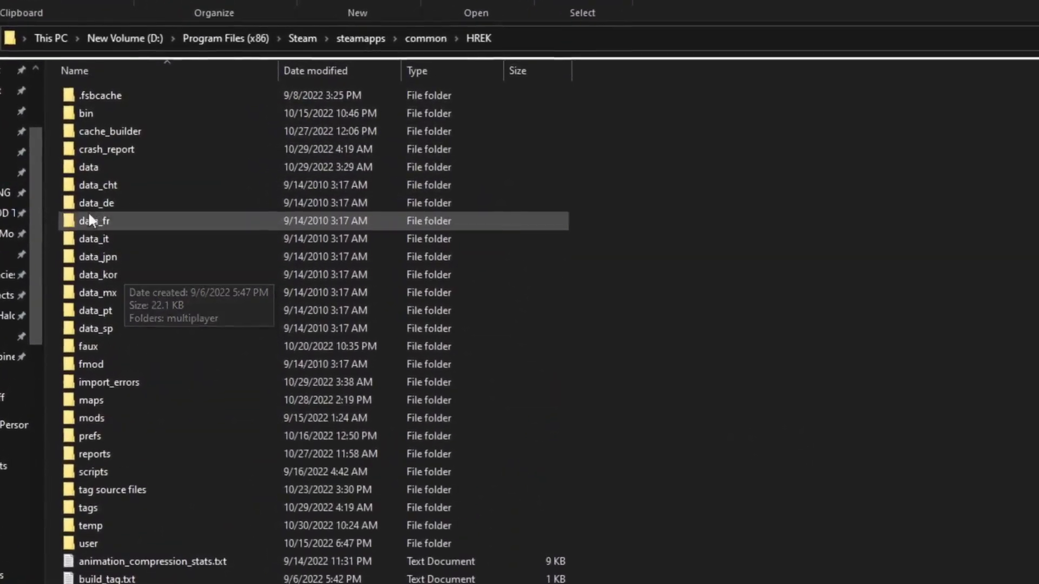
double_click(104, 169)
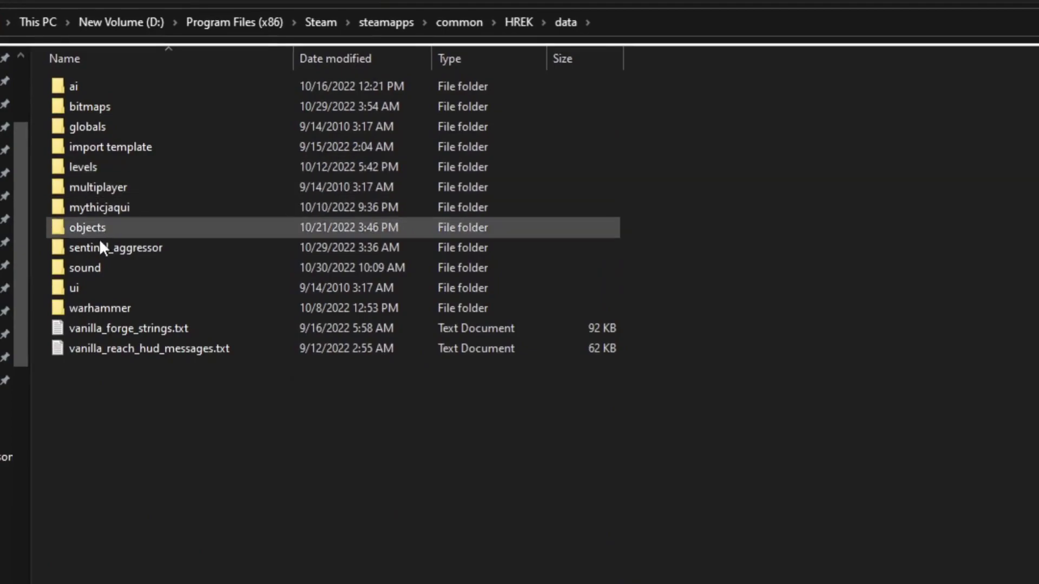
double_click(98, 264)
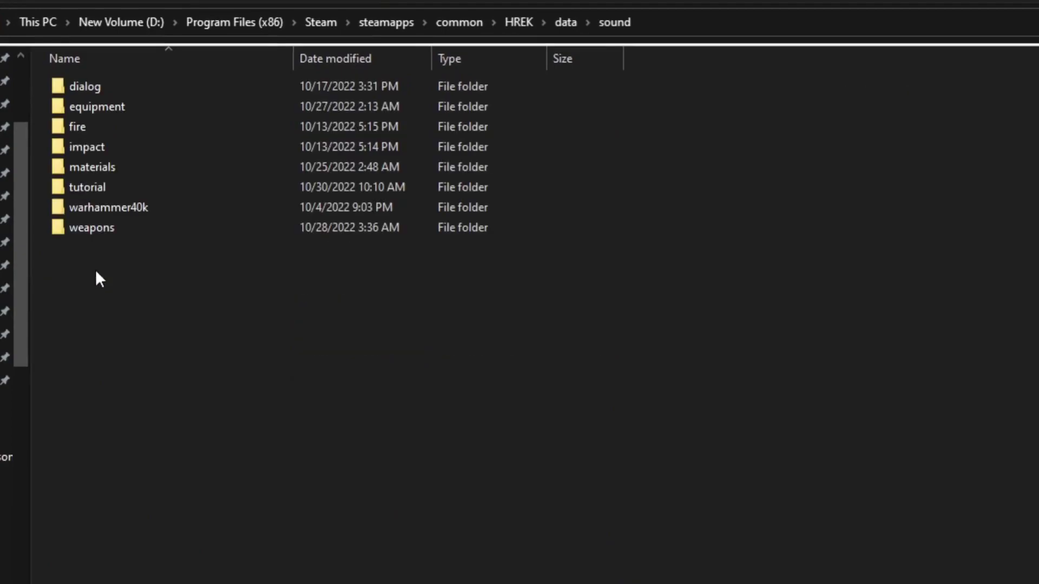
double_click(95, 189)
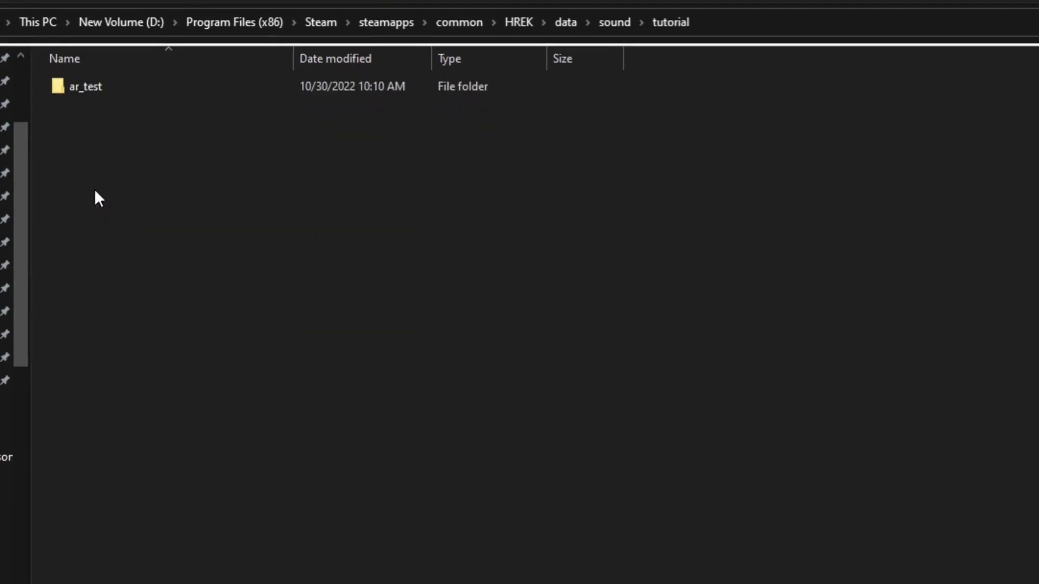
double_click(89, 93)
Create an ar_test_reload folder, open it and copy The_Watch_AR_Reload.wav into it.
right_click(114, 151)
mouse_move(232, 385)
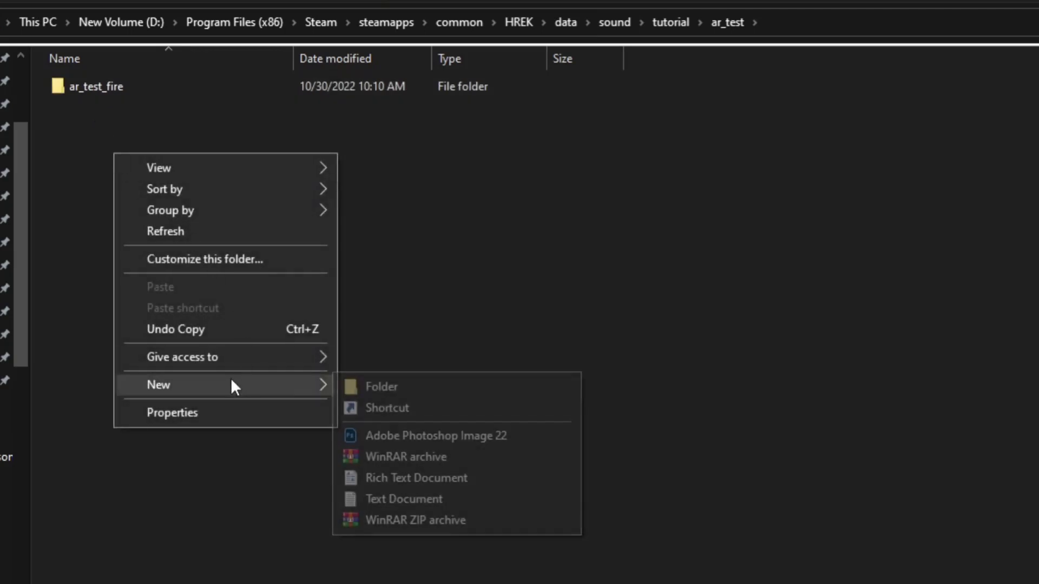
left_click(445, 384)
type("ar")
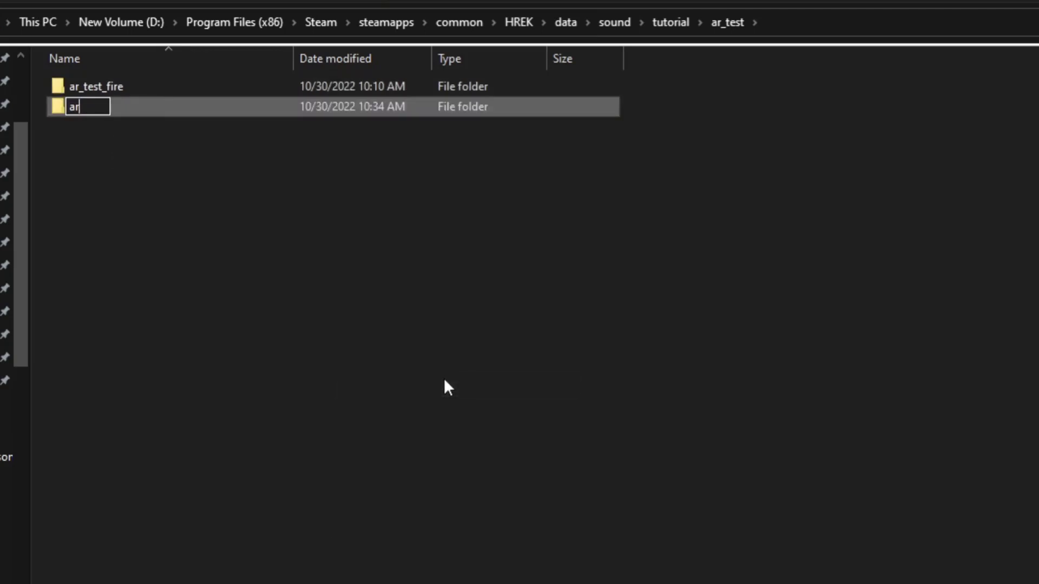
type("_test_reload")
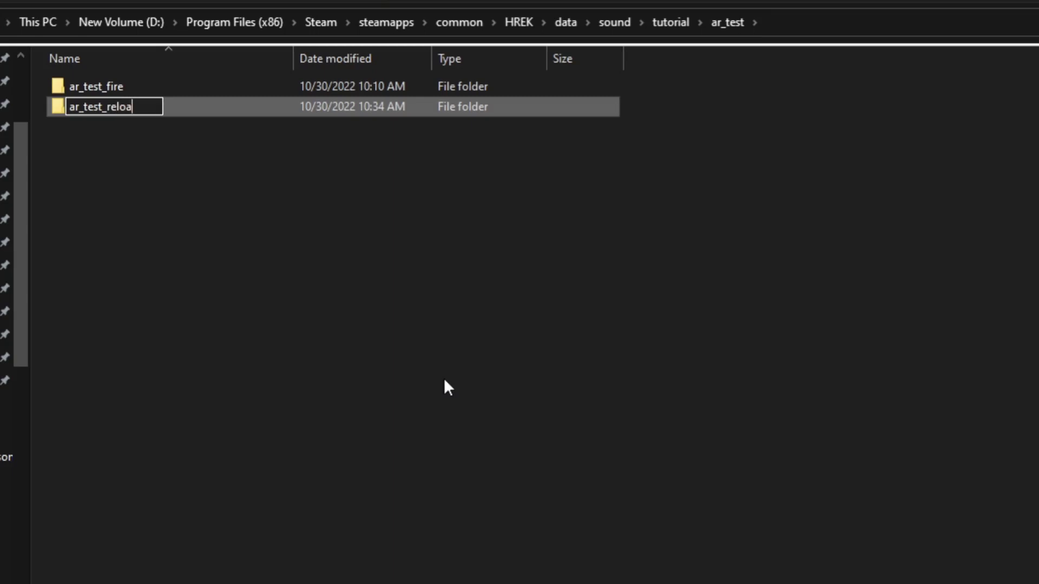
left_click(332, 289)
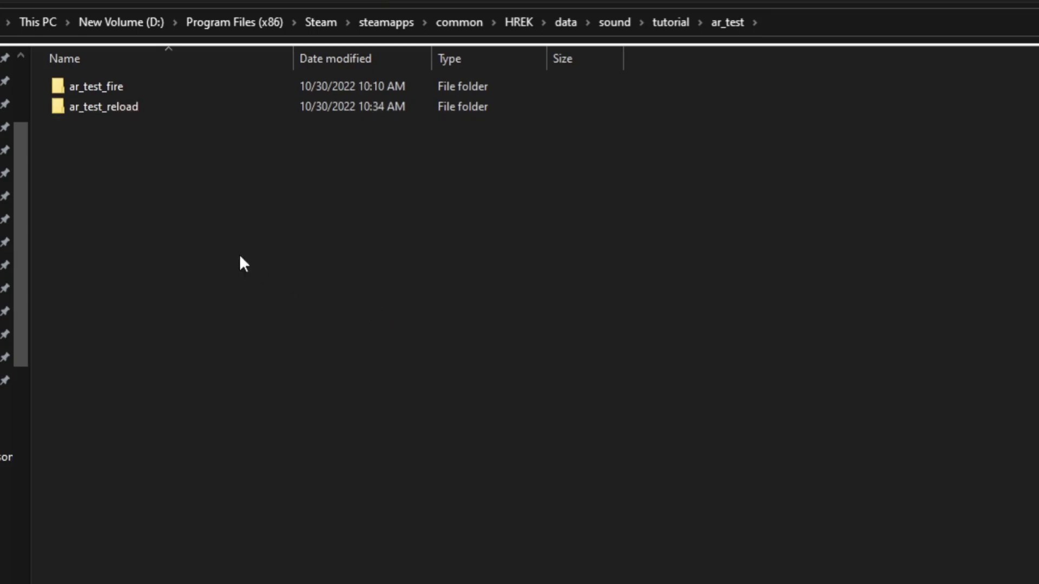
double_click(117, 113)
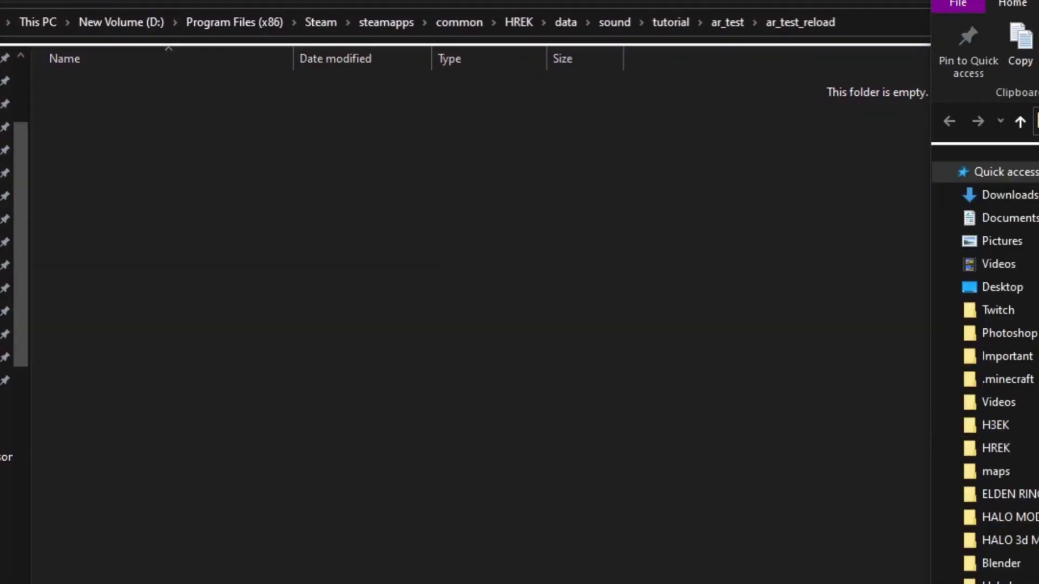
left_click_drag(1017, 162, 529, 332)
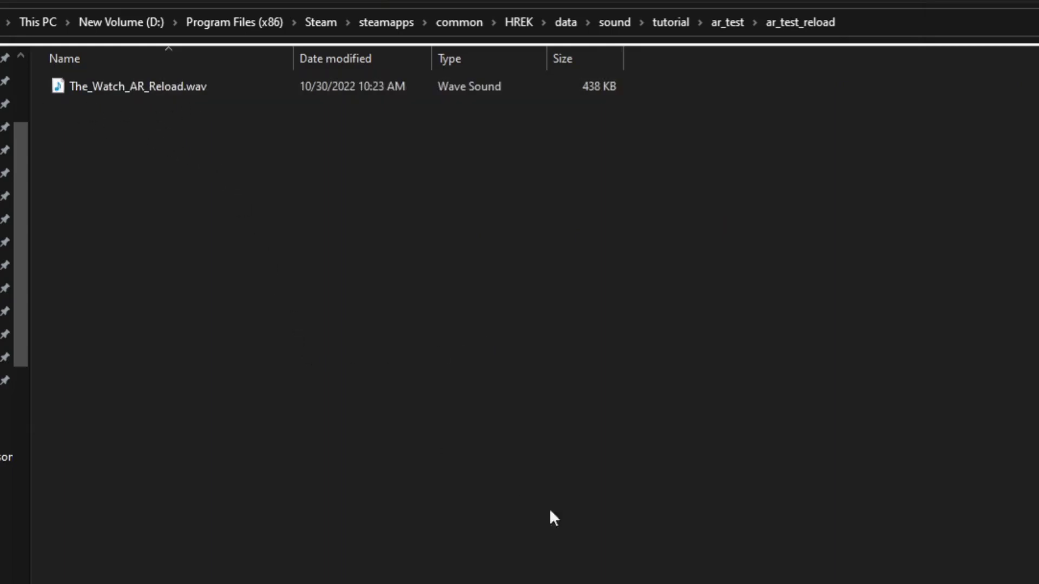
Return to Osoyoos and choose ar_test_reload as the import folder.
key("alt+Tab")
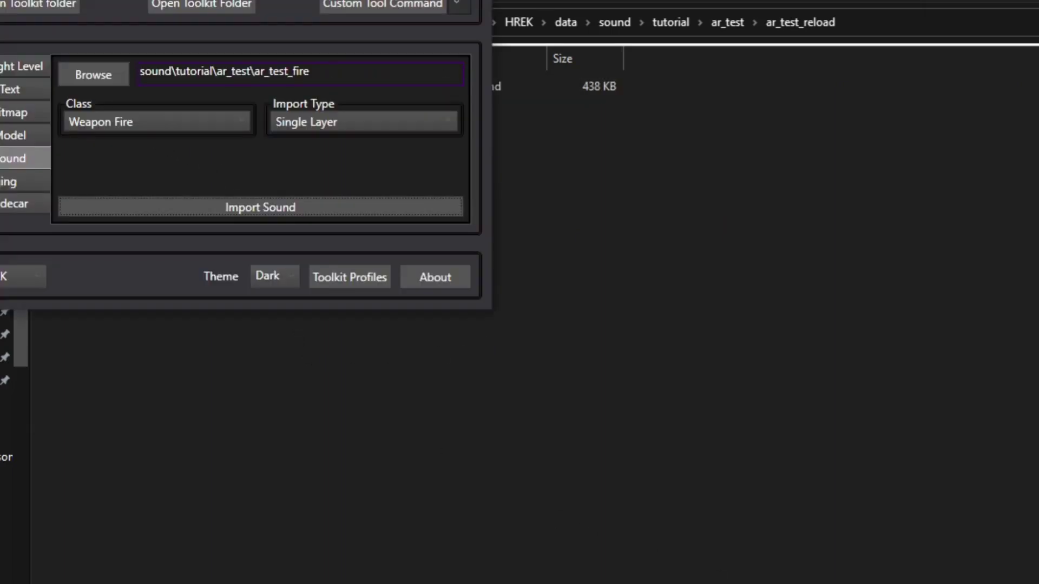
left_click_drag(160, 0, 217, 0)
left_click(140, 131)
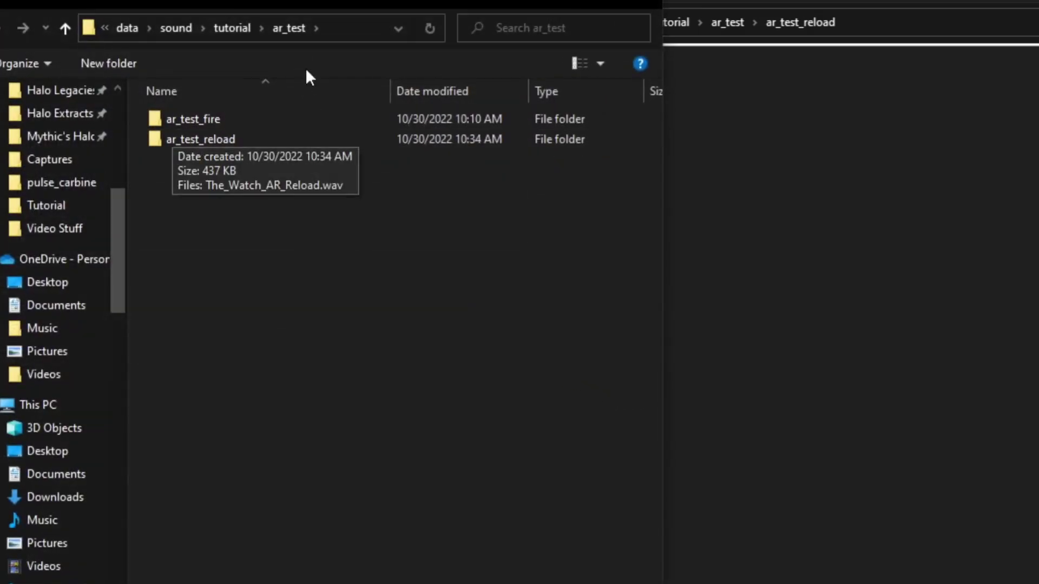
double_click(230, 141)
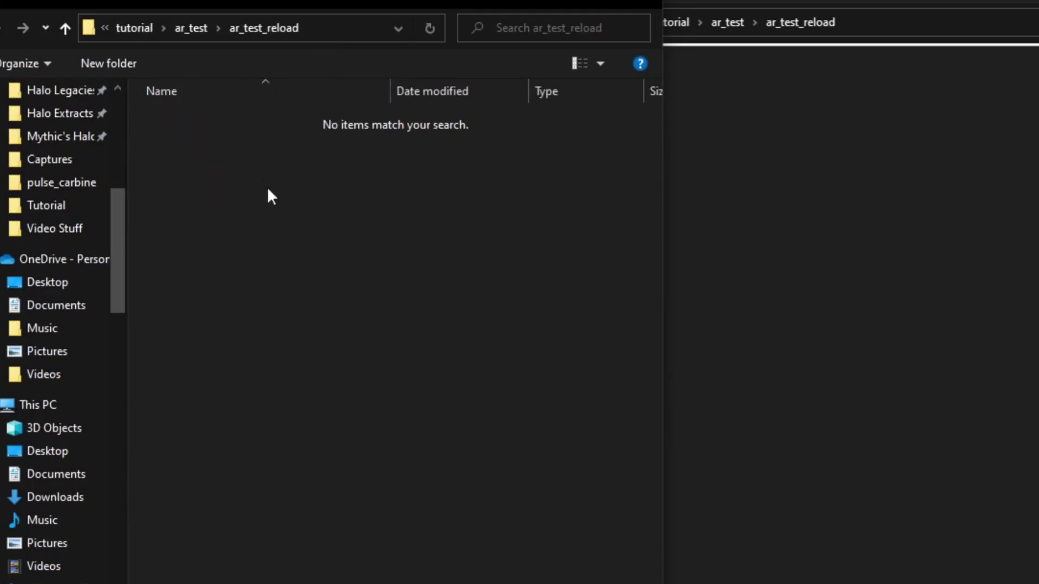
key("Return")
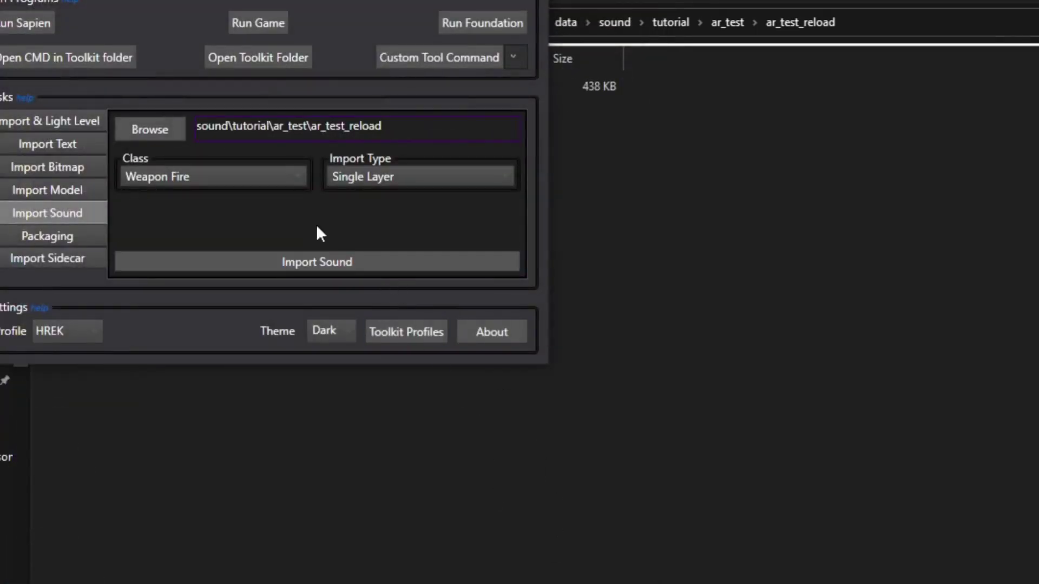
Set class Weapon Reload and import type Single Shot, then import the sound tag.
left_click(207, 180)
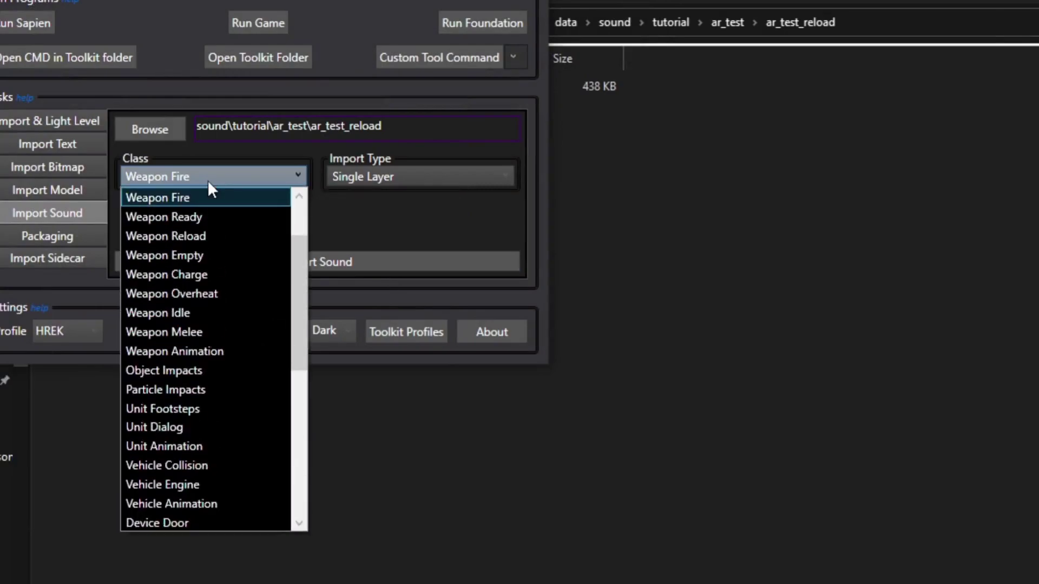
left_click(194, 239)
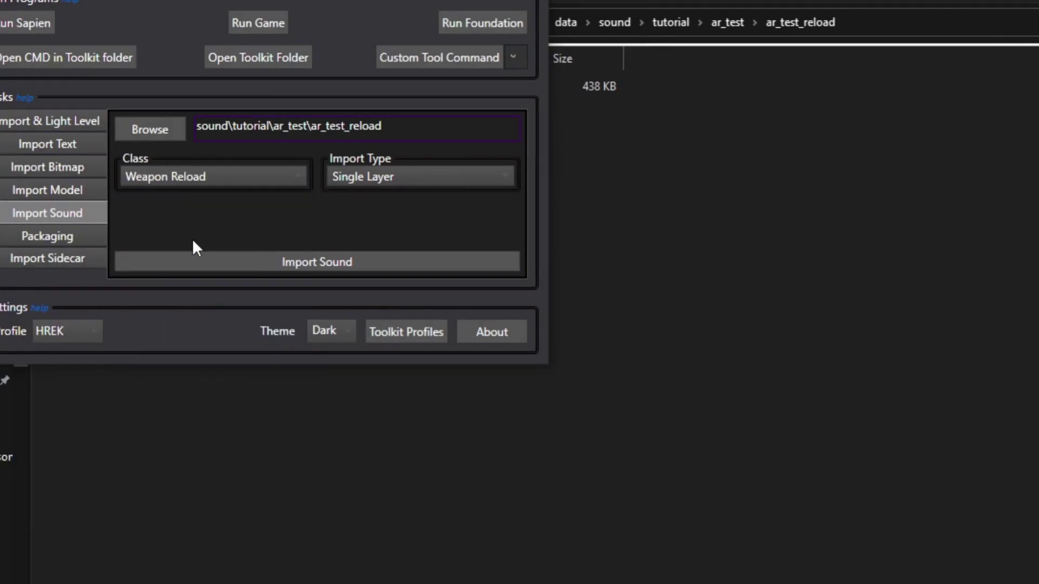
left_click(448, 180)
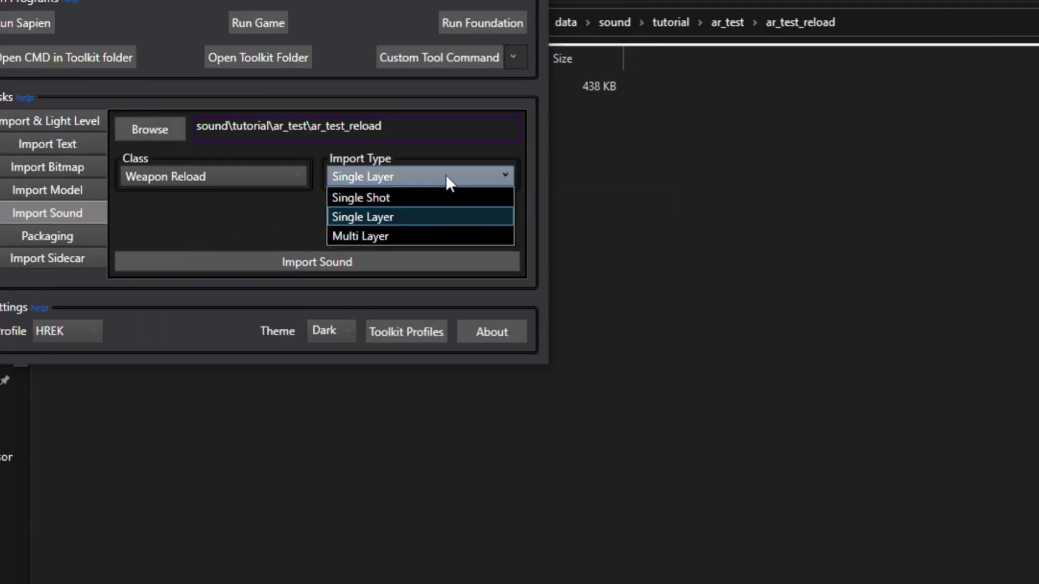
left_click(392, 199)
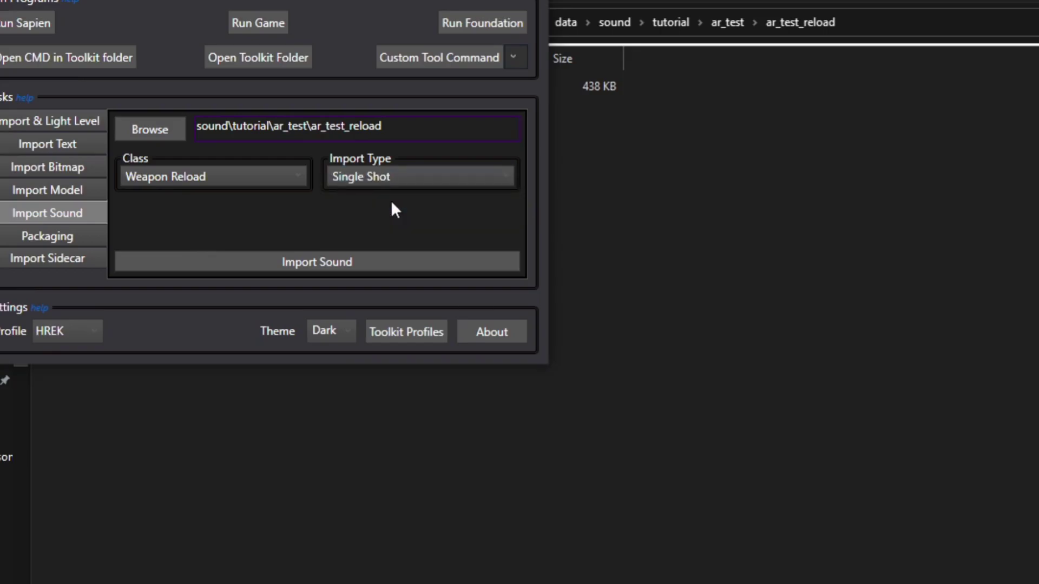
left_click(289, 260)
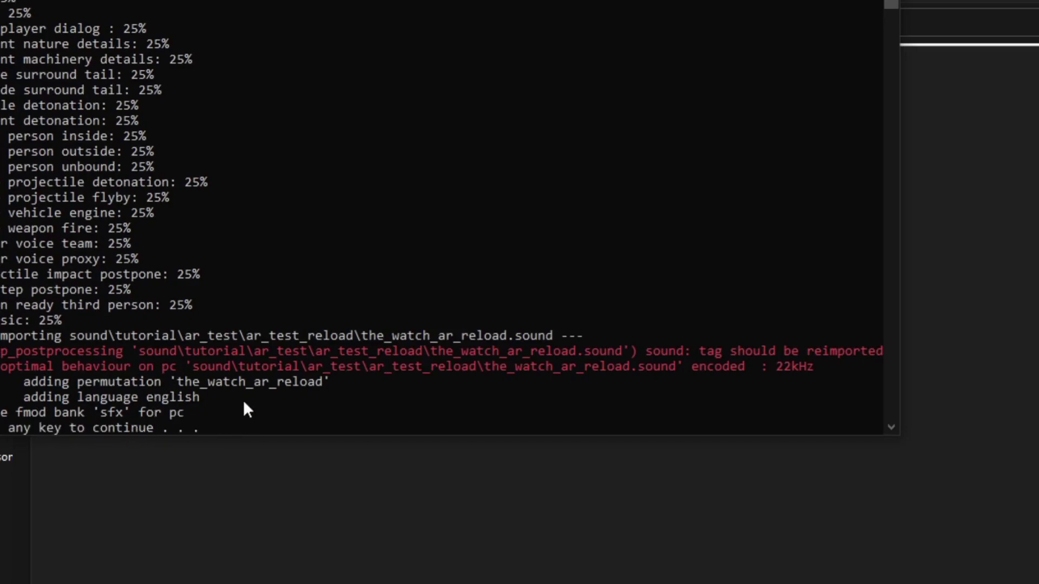
Enter player mode, pick up the MA37 assault rifle and fire it toward the horizon.
key("Return")
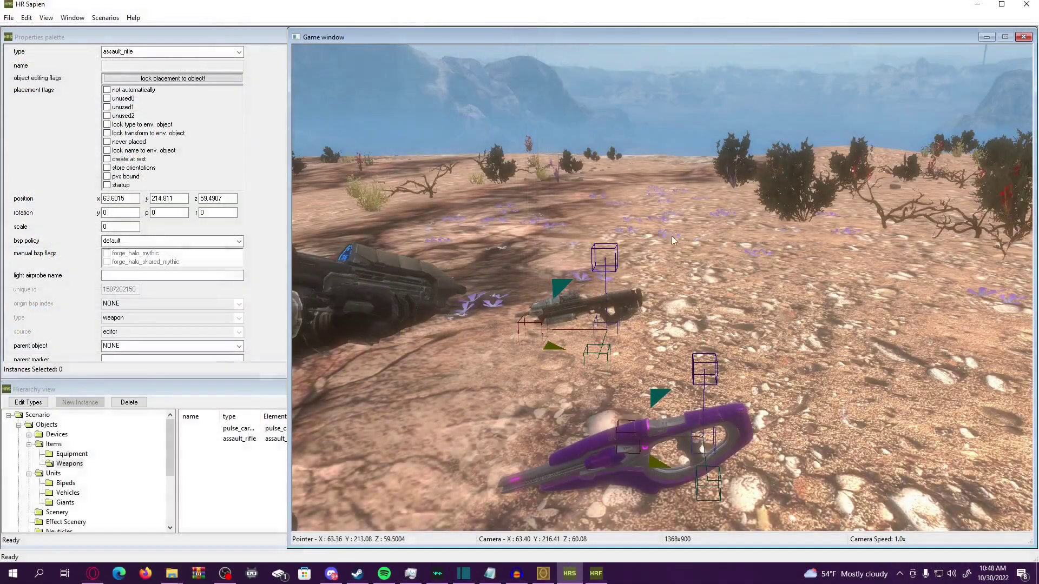
key("Tab")
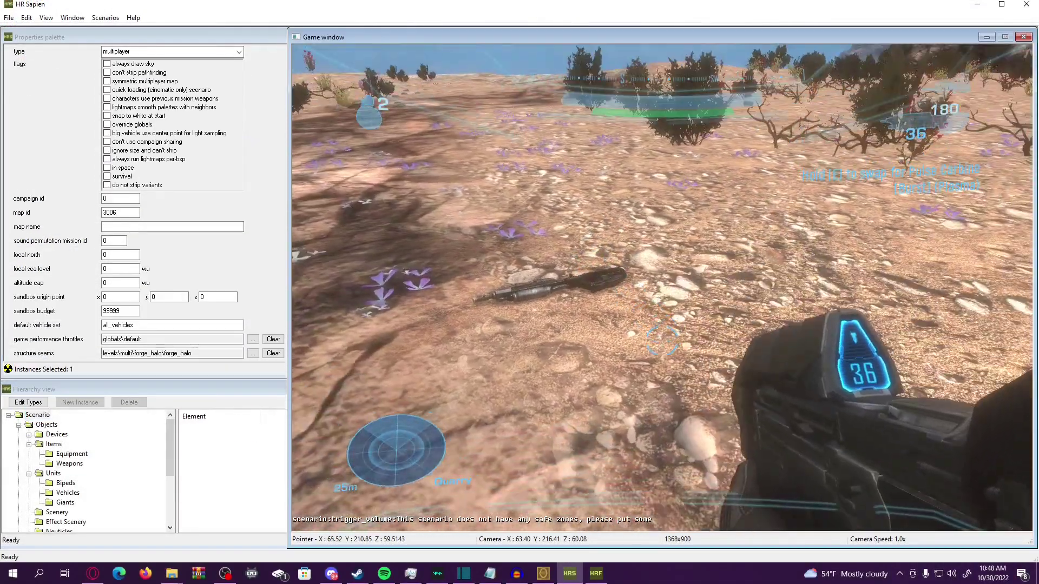
key("e")
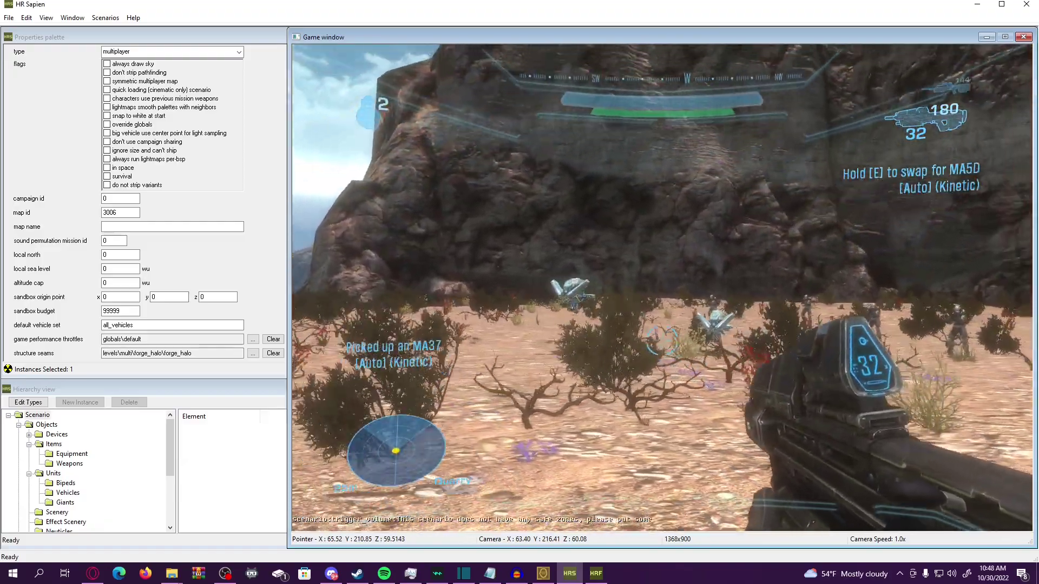
left_click_drag(662, 340, 661, 340)
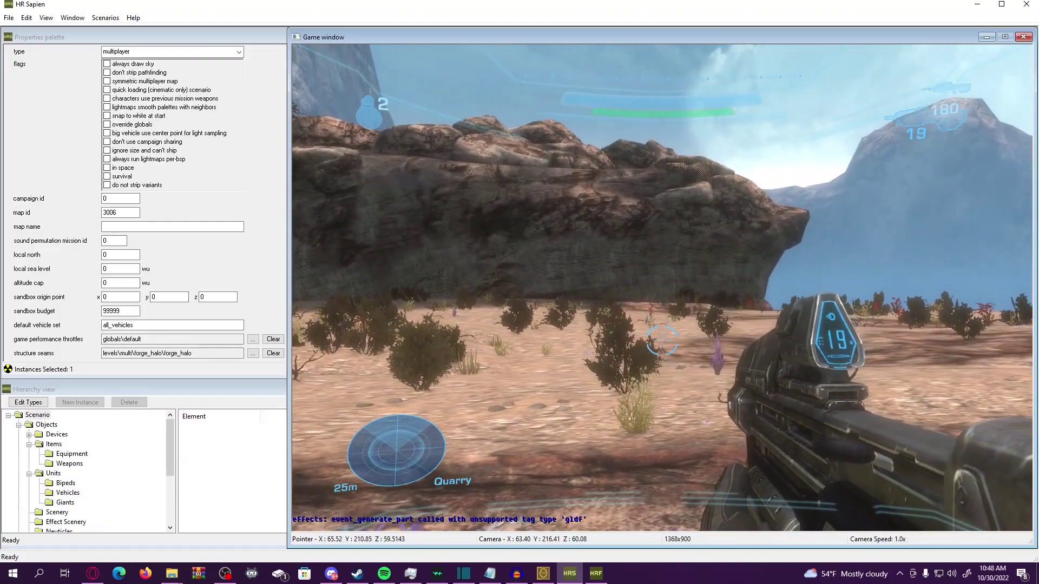
left_click(661, 340)
left_click(662, 340)
left_click(661, 339)
left_click(662, 340)
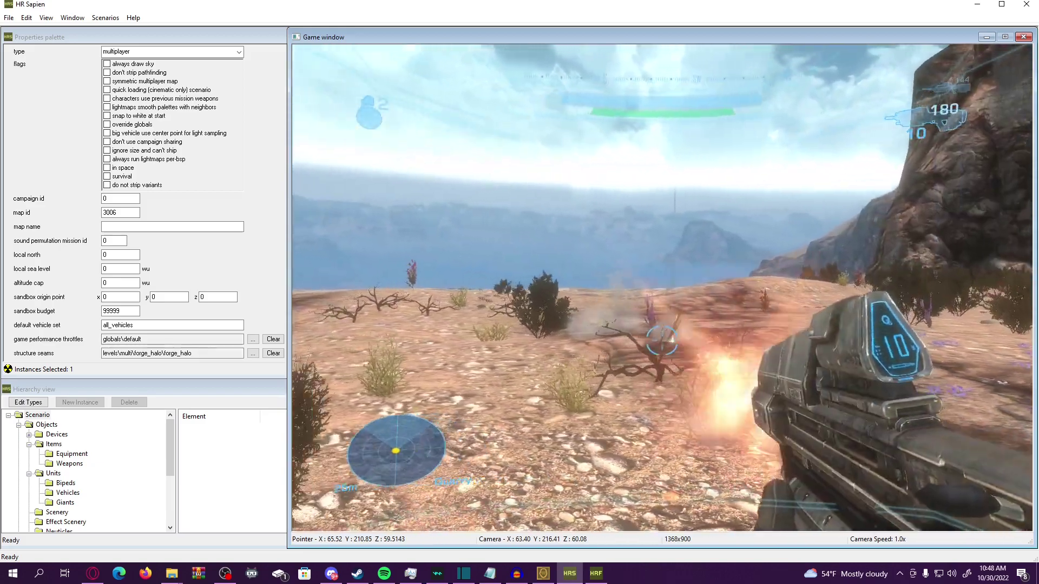
left_click(662, 340)
left_click(661, 340)
left_click(661, 340)
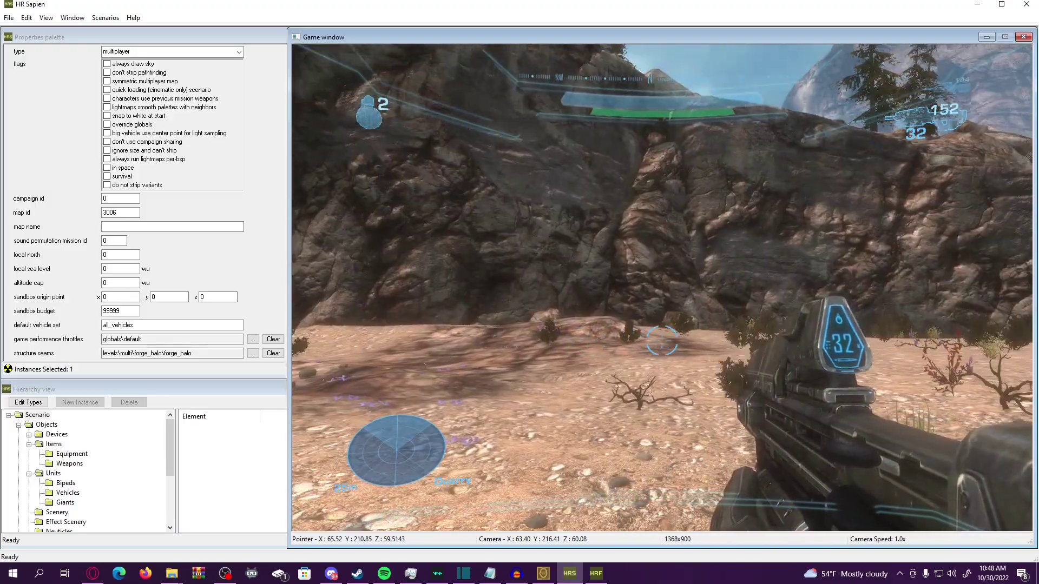
Fire toward the cliff until a few rounds remain, then reload the rifle.
left_click(661, 340)
left_click(661, 340)
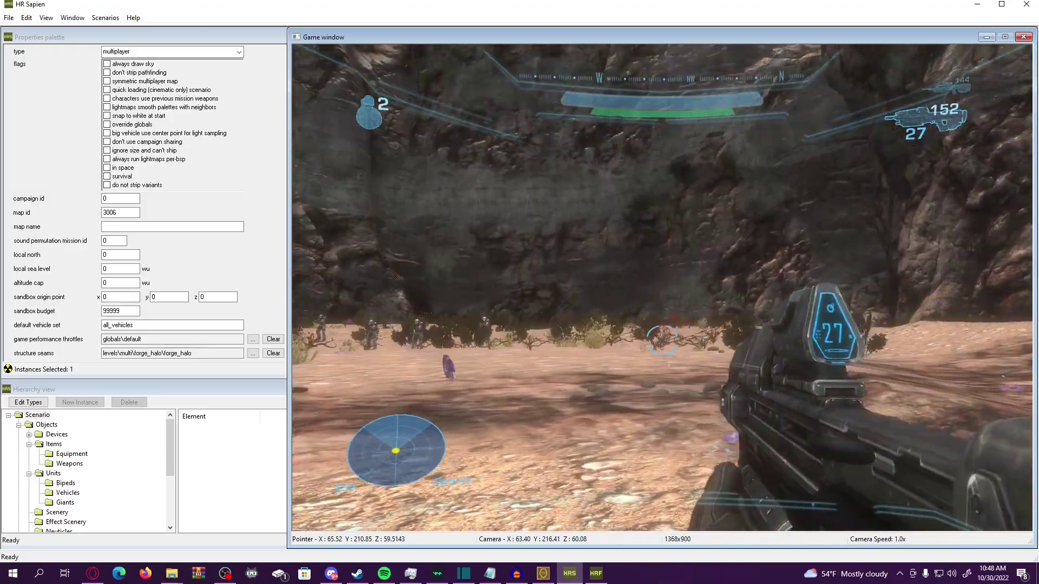
left_click(661, 340)
left_click(661, 340)
left_click(662, 340)
left_click(662, 340)
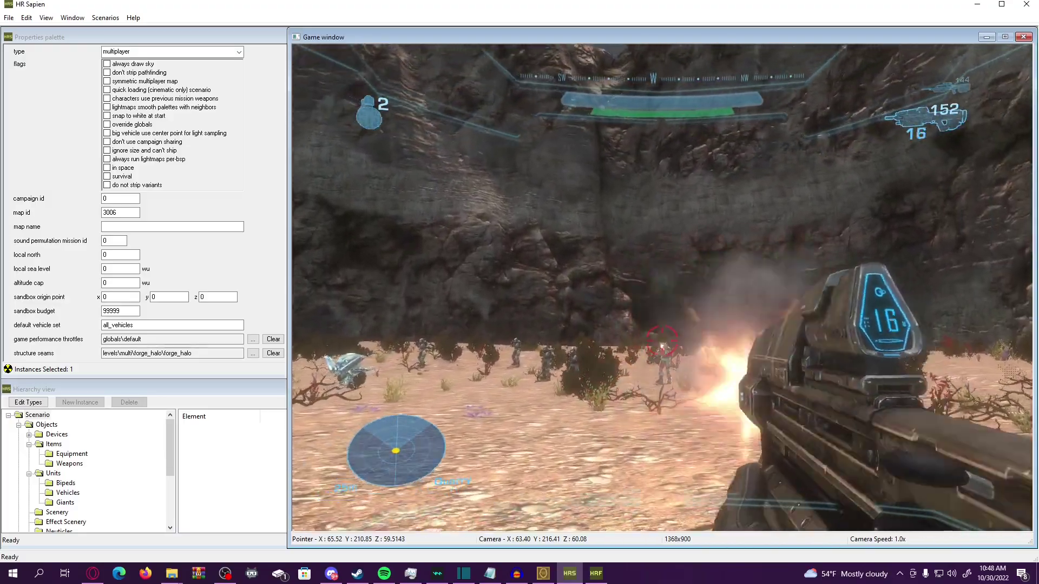
left_click(661, 340)
left_click(661, 340)
left_click(661, 340)
key("r")
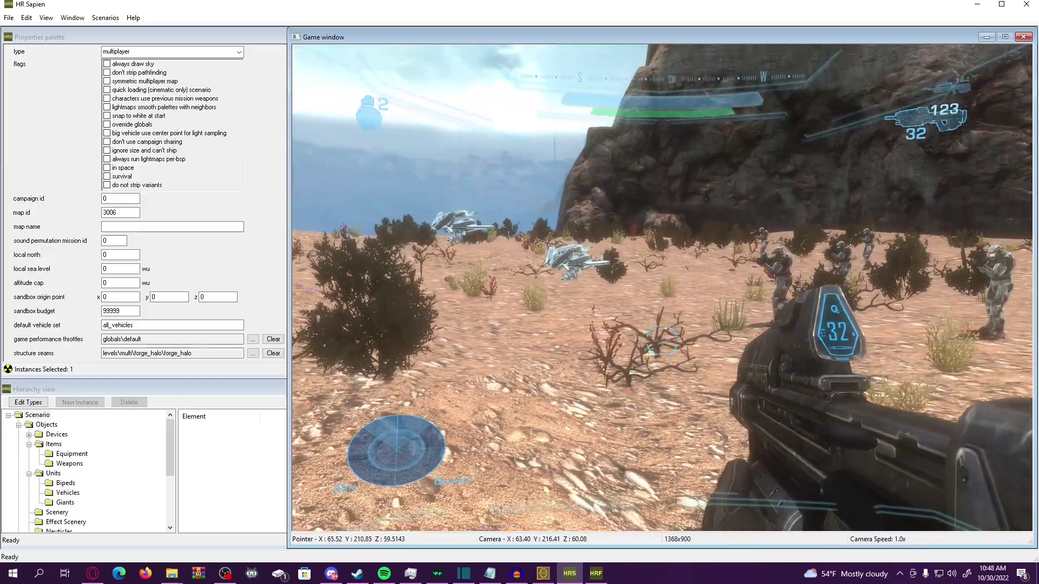
Fire bursts at the Spartans and reload the rifle again.
left_click(662, 340)
left_click(661, 340)
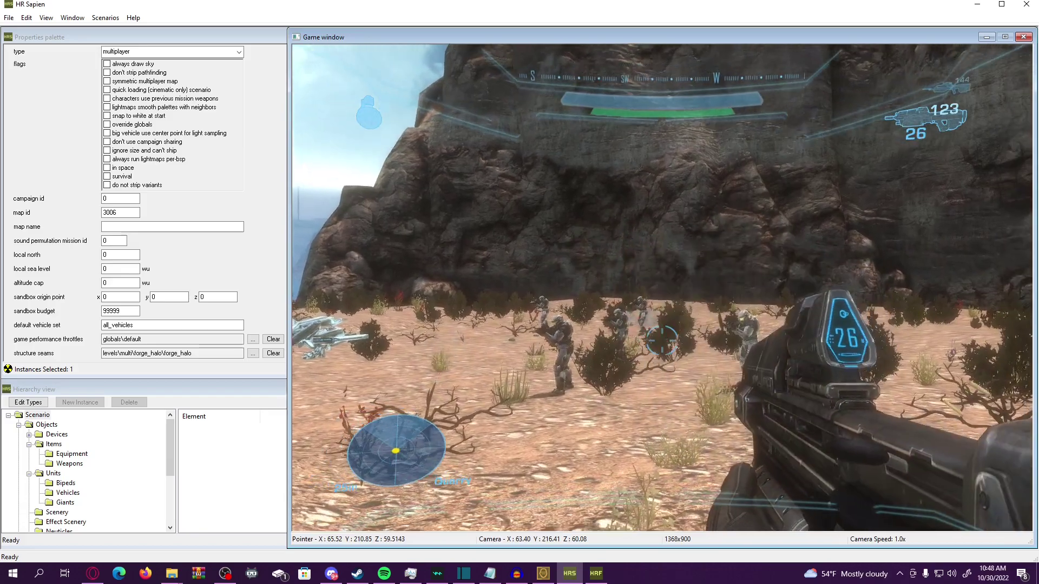
left_click(662, 340)
left_click(661, 340)
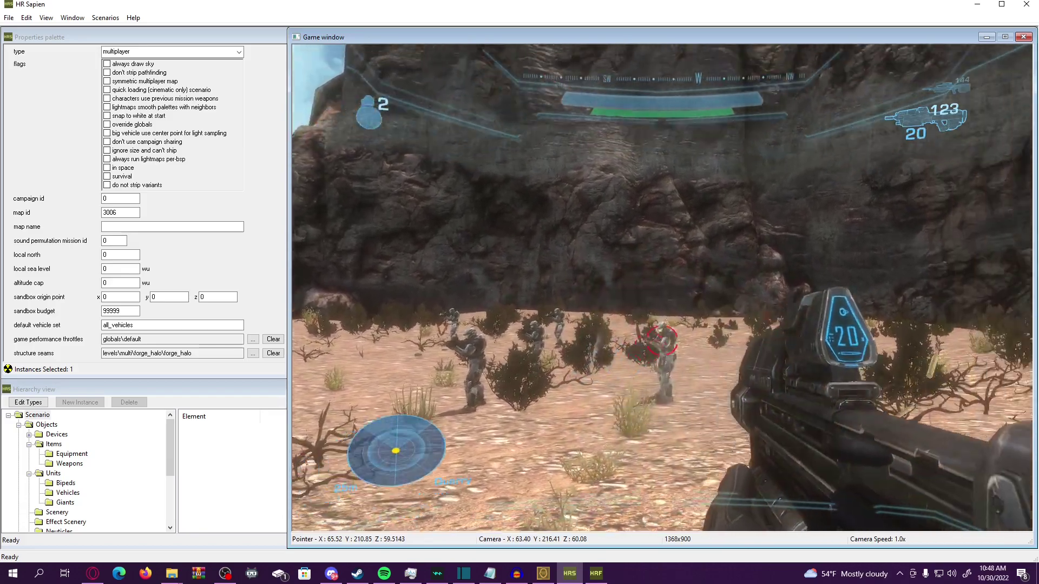
left_click(662, 340)
left_click(662, 340)
left_click(661, 340)
key("r")
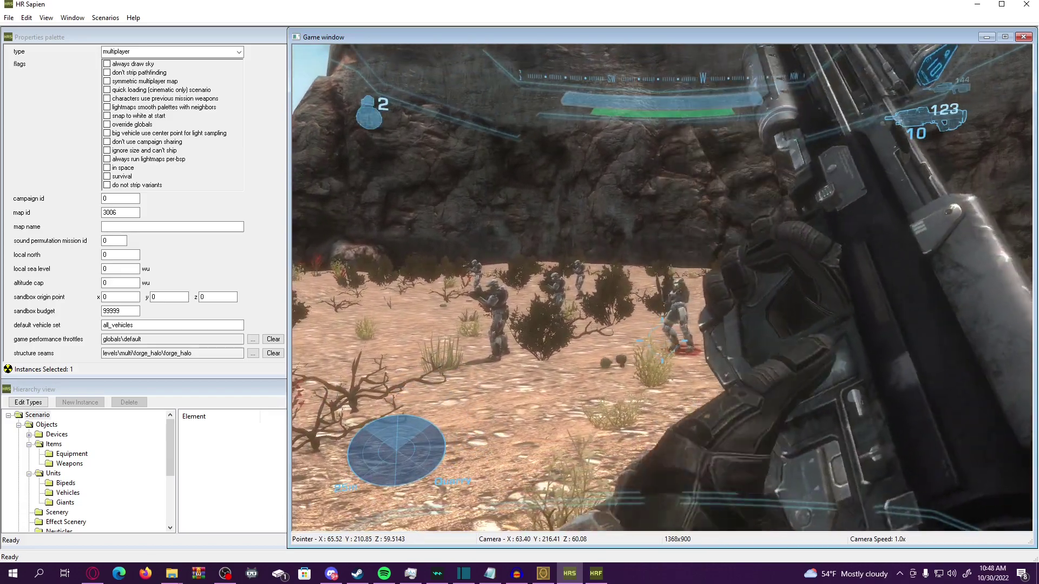